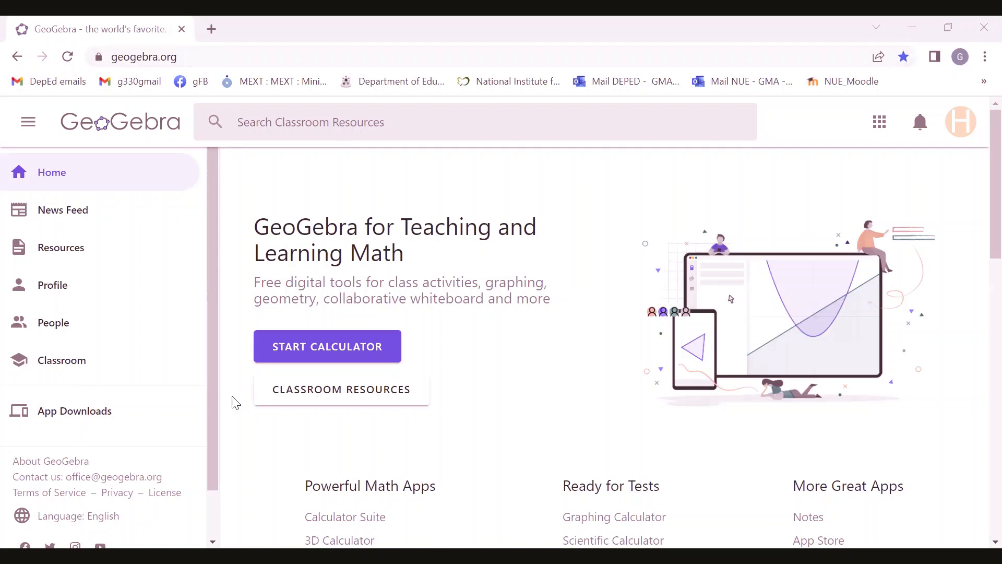
Start the calculator, open the construction tools and expand the full list to review every tool category.
click(321, 354)
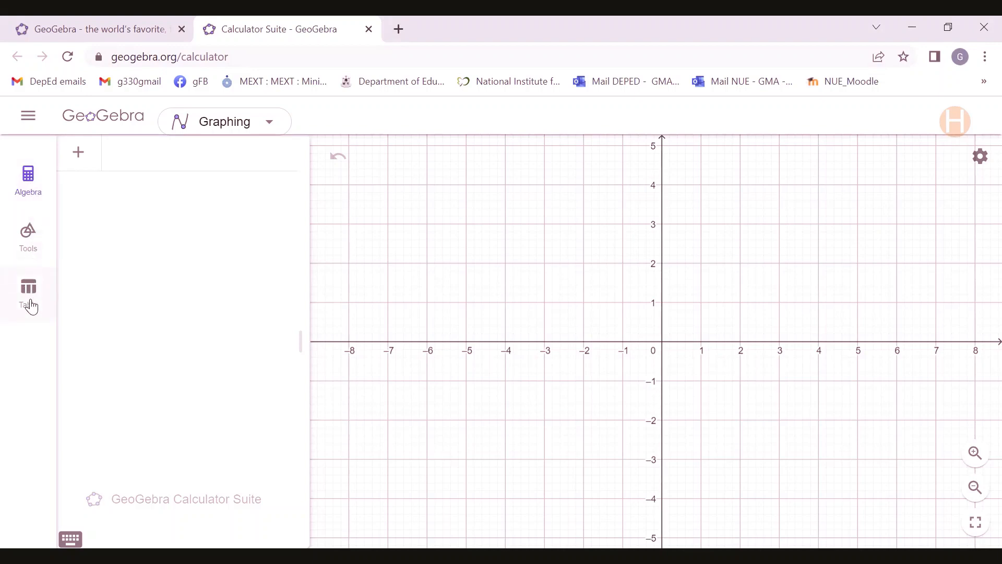
click(29, 237)
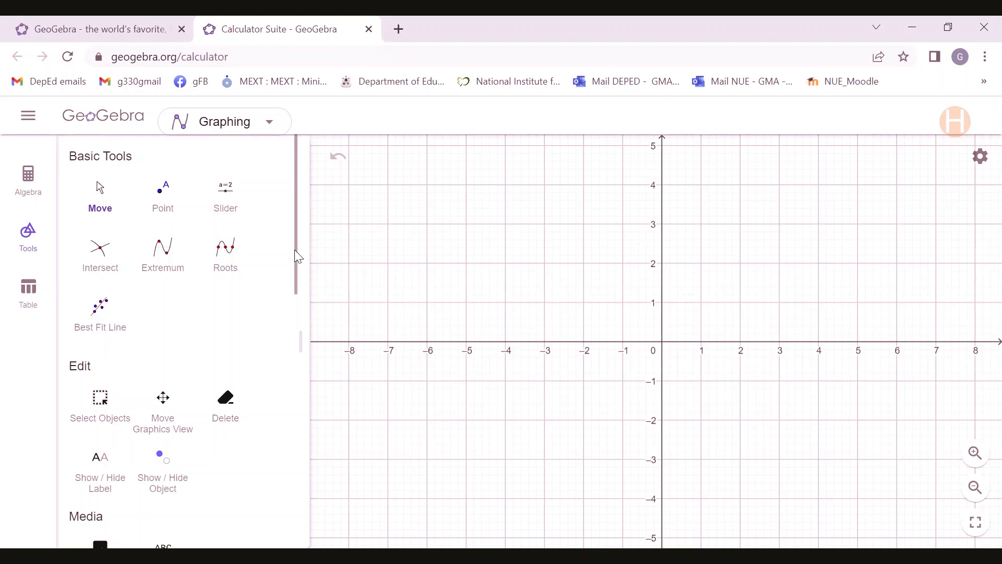
scroll(296, 256, down, 3)
scroll(293, 337, down, 6)
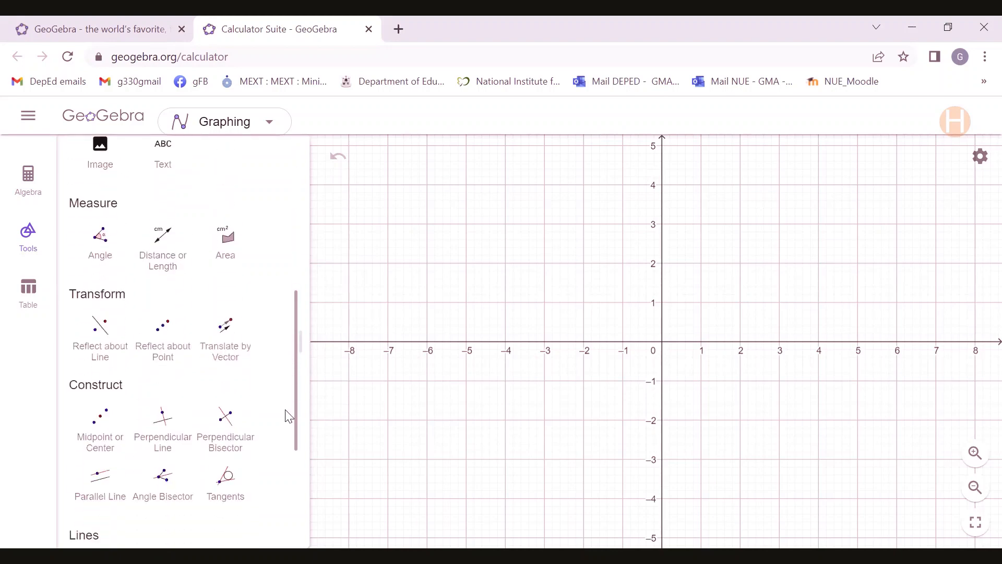
scroll(289, 434, down, 1)
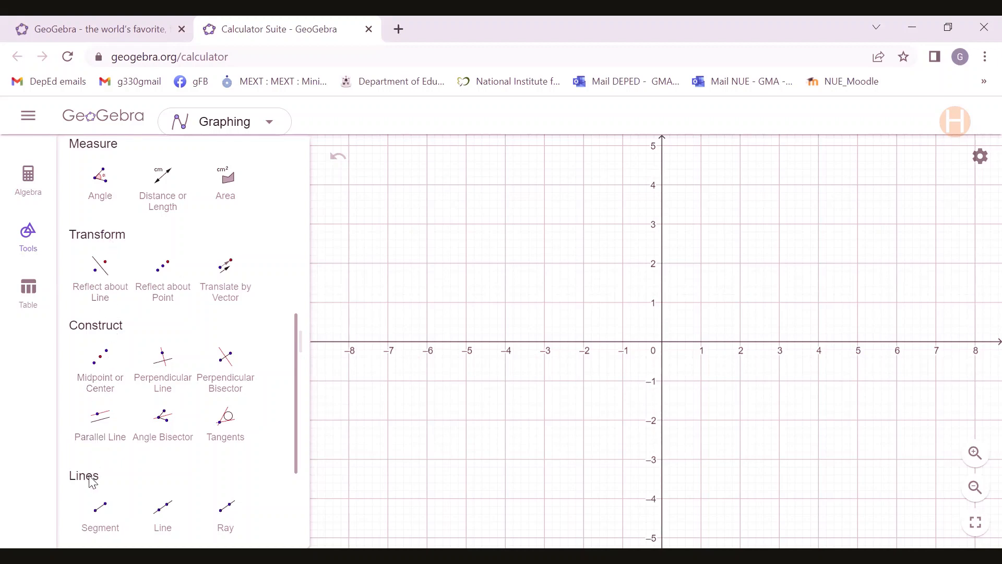
drag(296, 391, 295, 471)
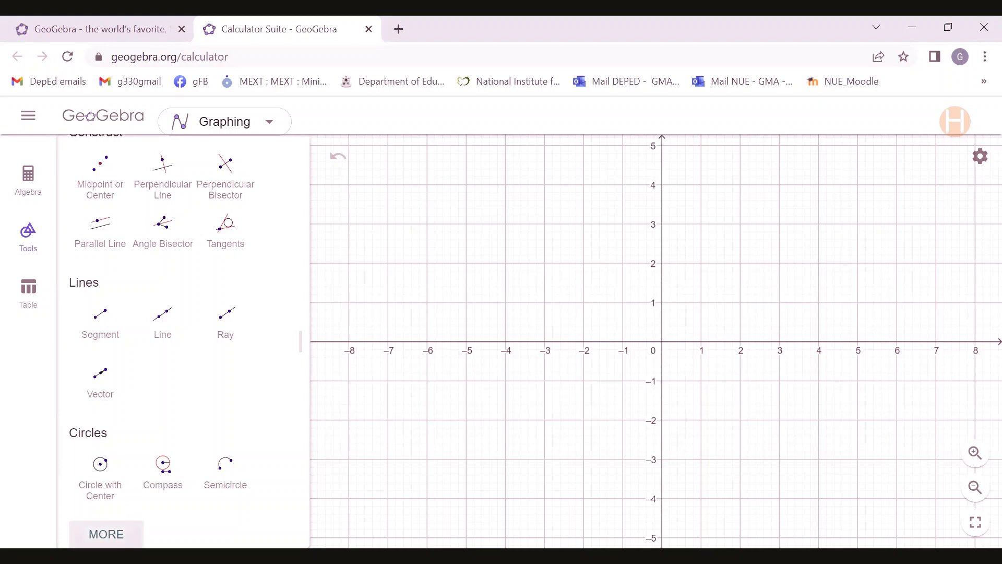
click(106, 534)
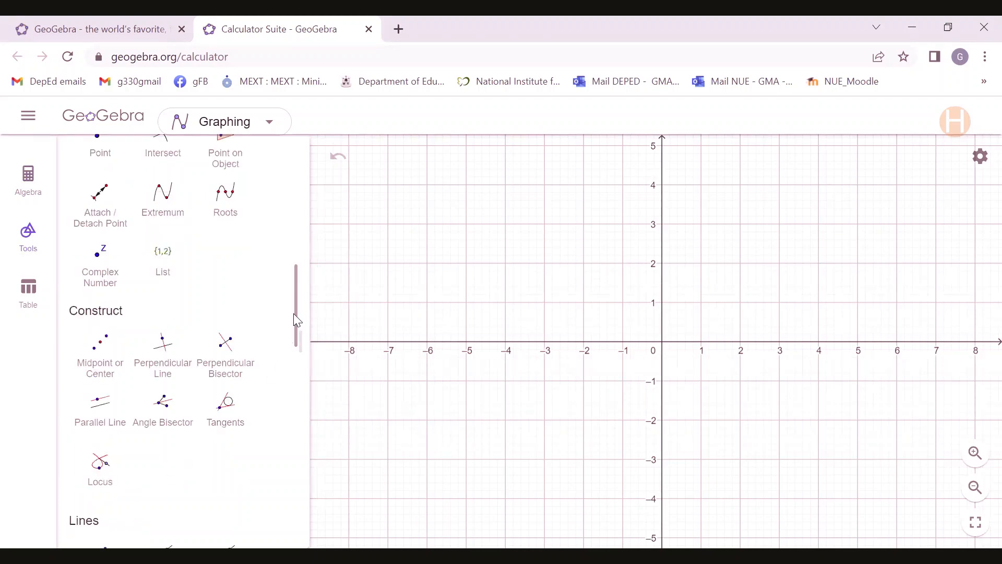
drag(295, 340, 290, 530)
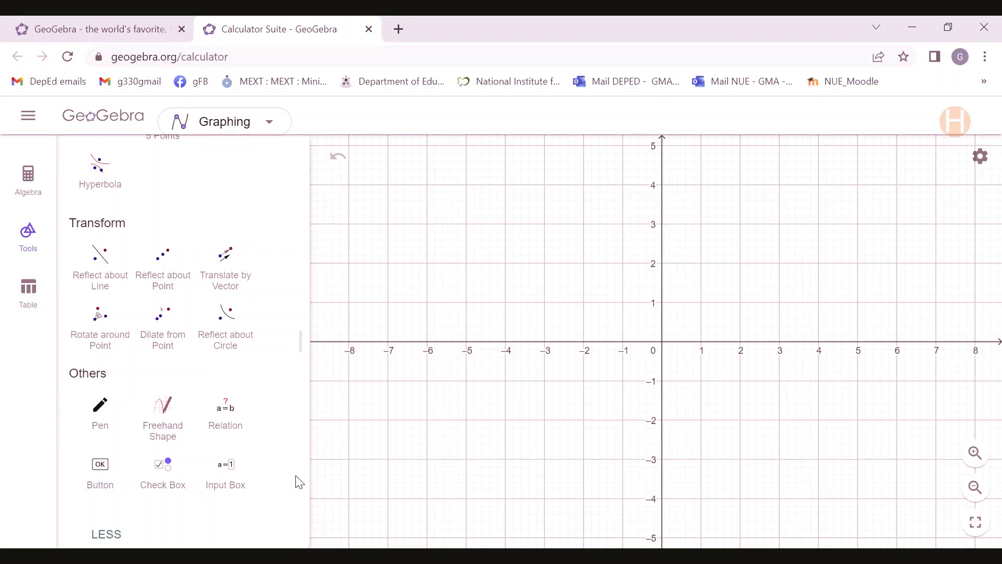
drag(299, 481, 299, 226)
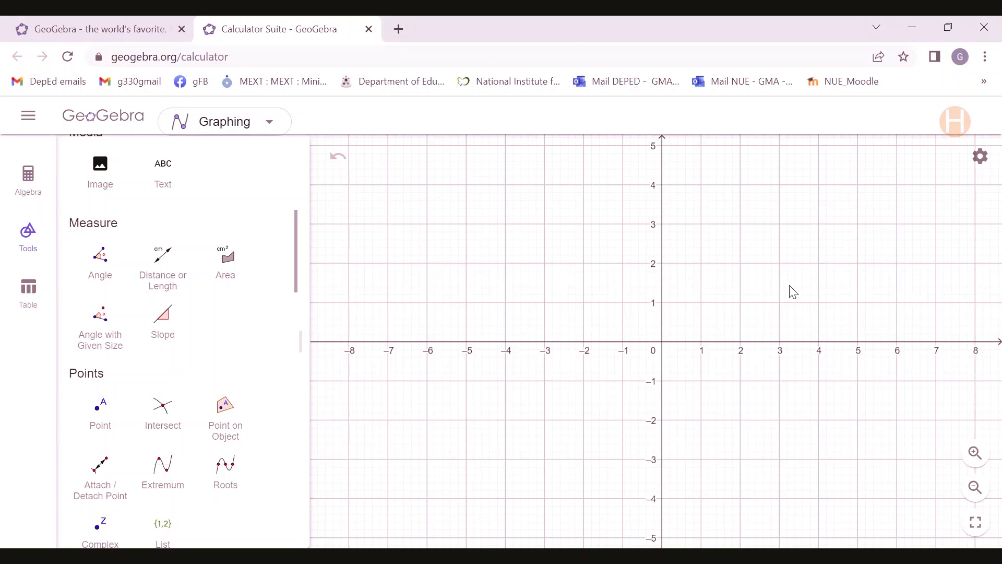
Draw triangle ABC with the Polygon tool, with vertices at about (-3.5, 3.6), (-5, -3) and (4.7, 1.2).
drag(790, 291, 760, 262)
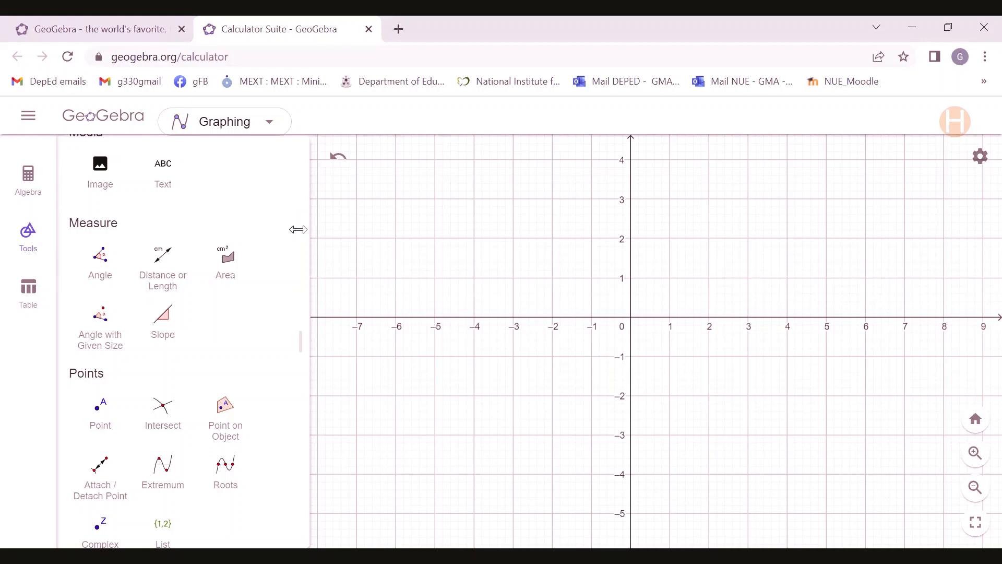
drag(298, 237, 284, 394)
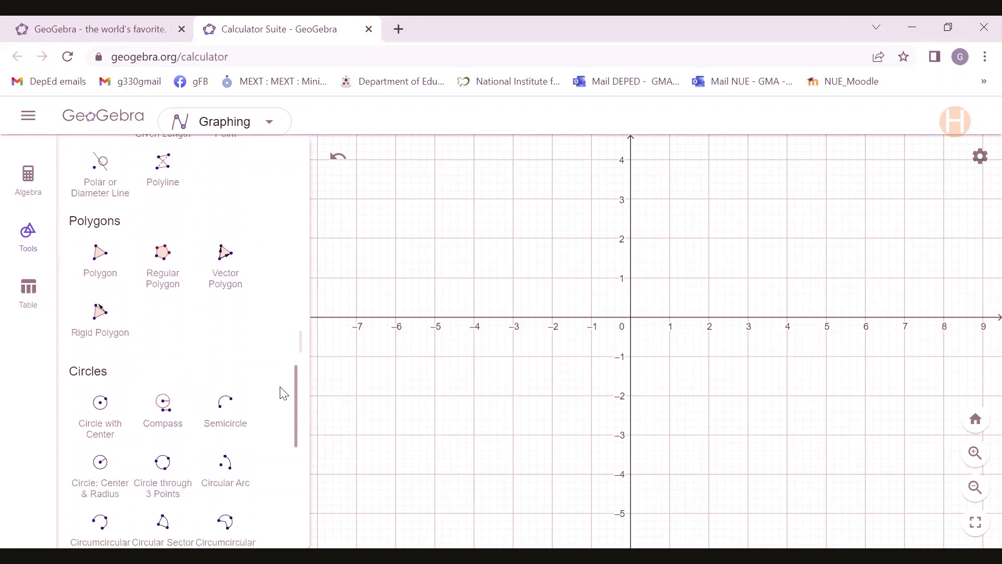
click(102, 263)
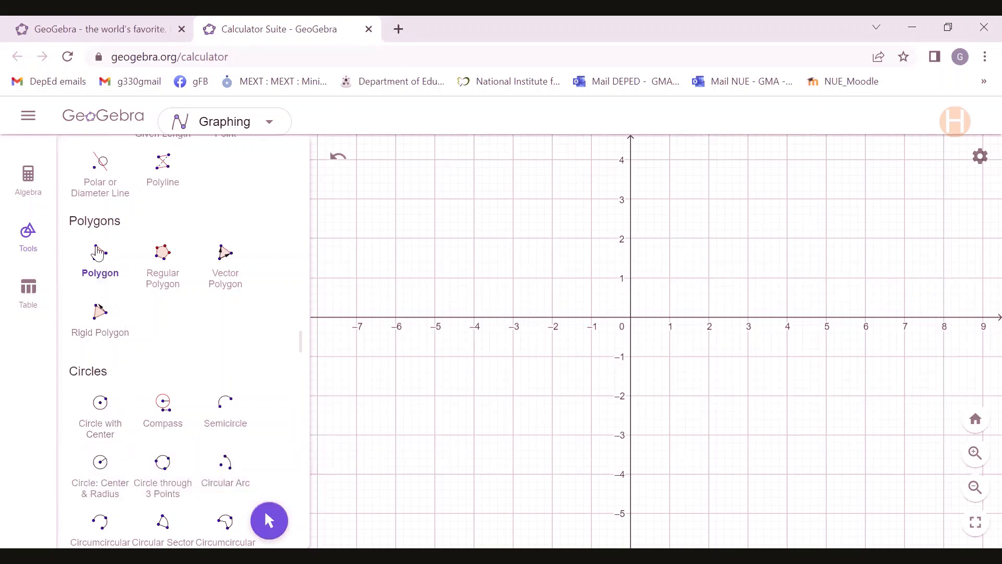
click(98, 254)
click(492, 177)
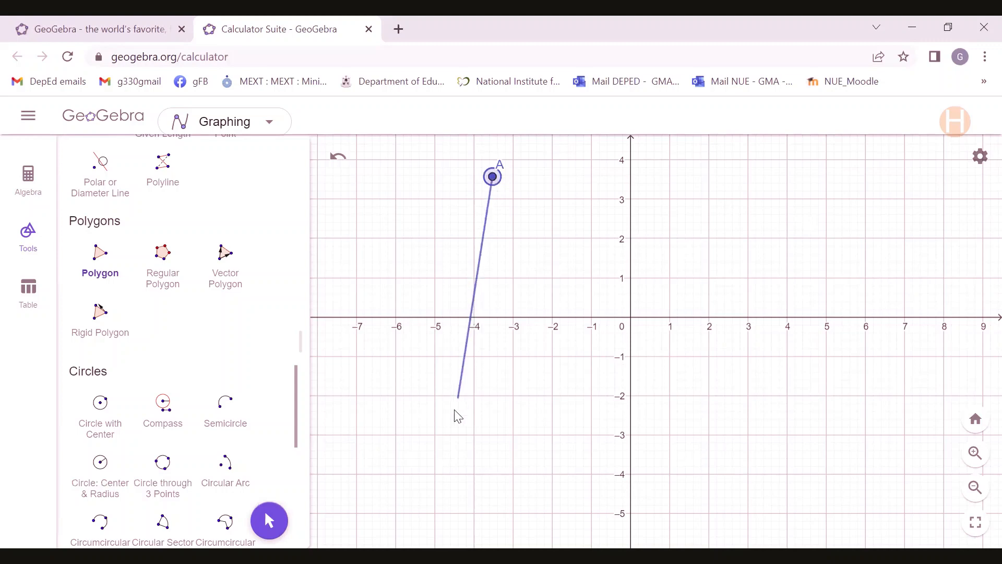
click(435, 435)
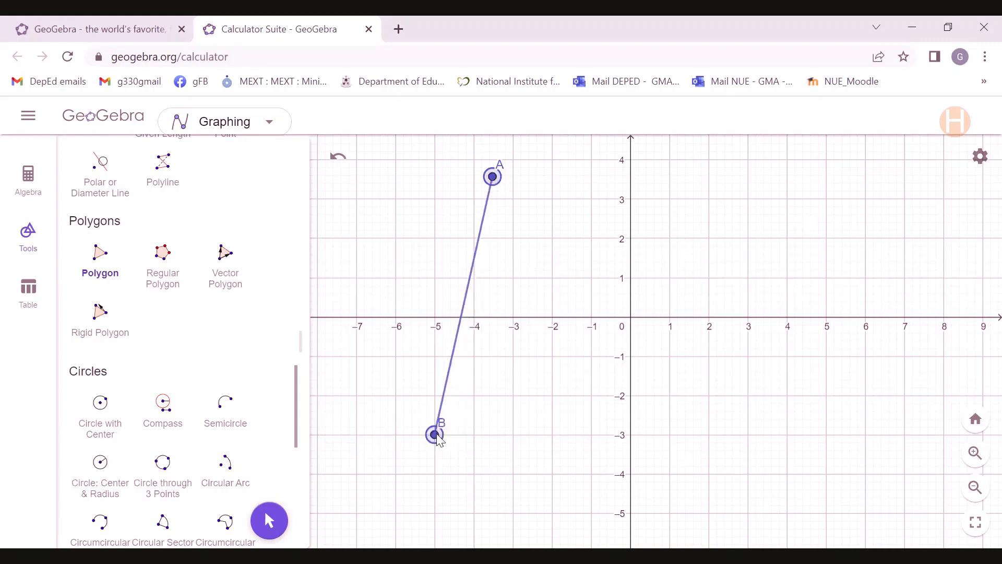
click(815, 271)
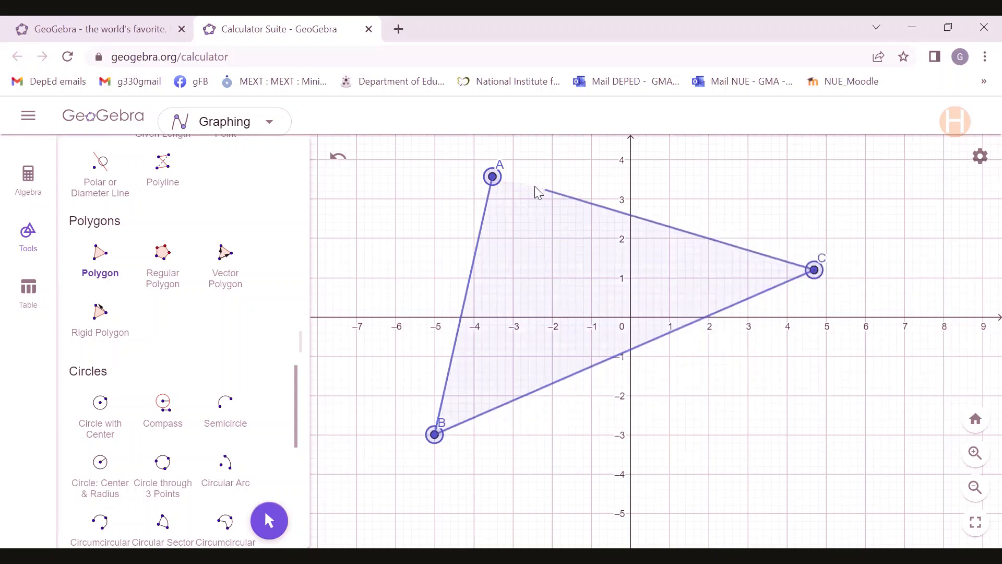
click(494, 178)
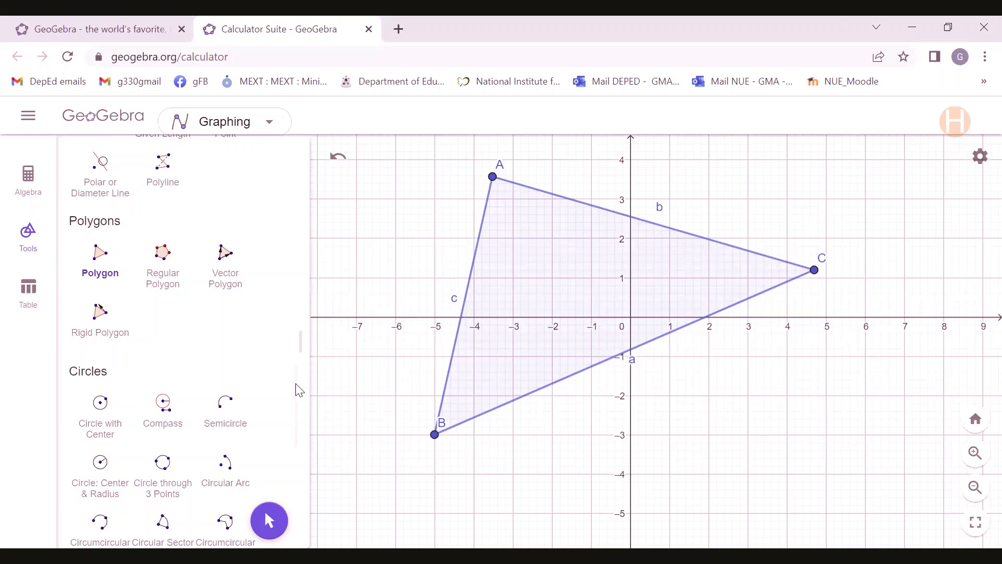
Measure the triangle's interior angle at vertex A, from B to C, with the Angle tool.
drag(296, 389, 288, 221)
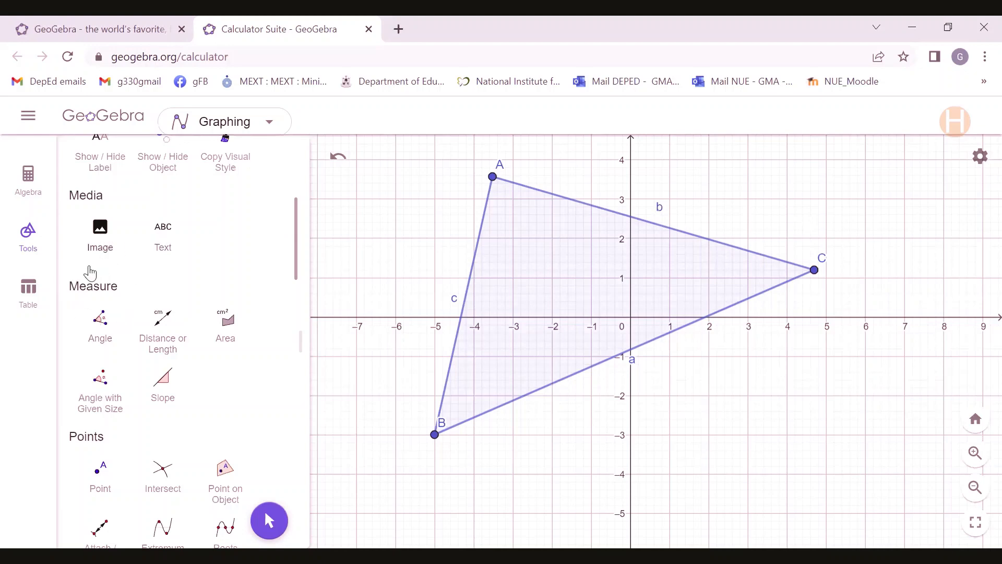
click(104, 327)
click(437, 435)
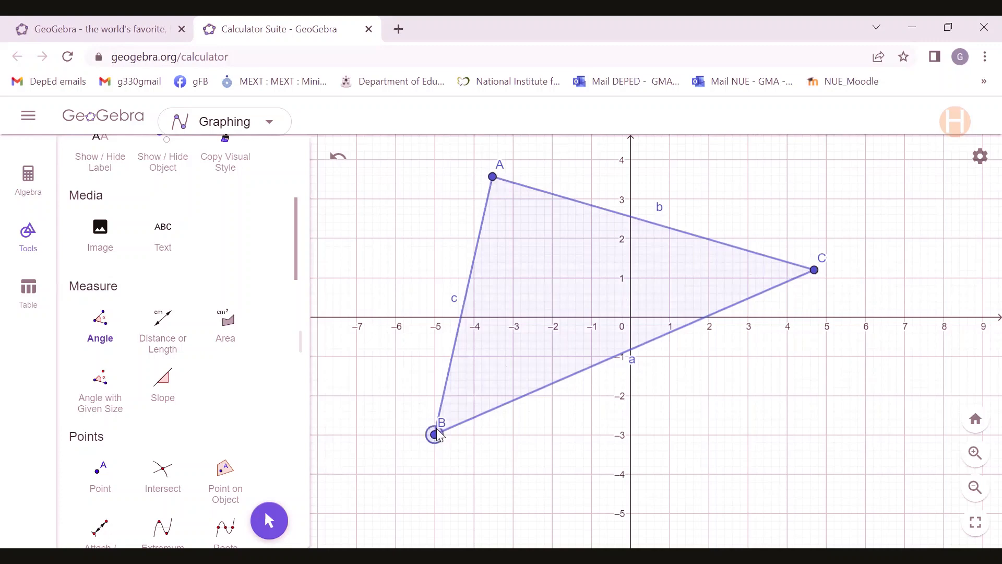
click(493, 178)
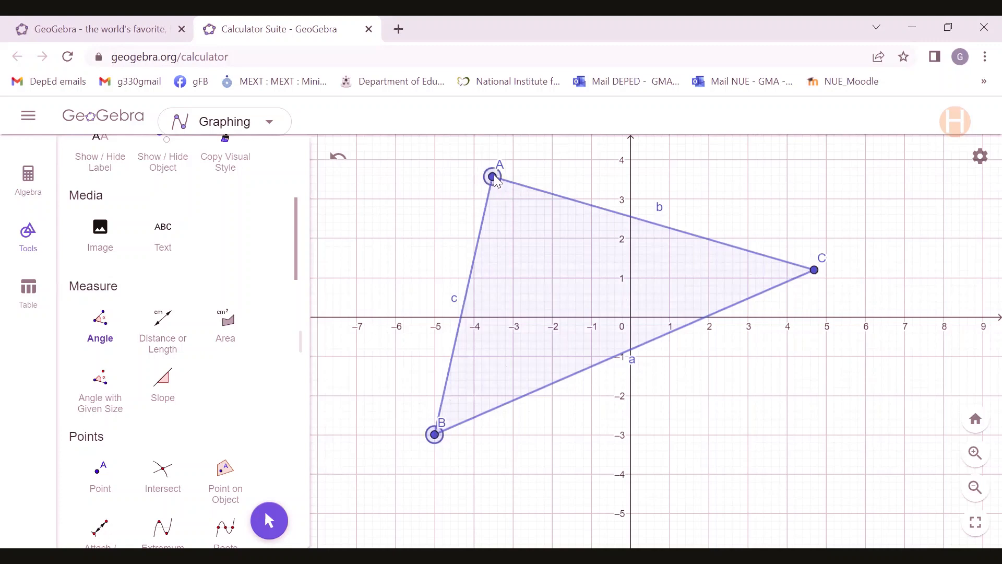
click(815, 271)
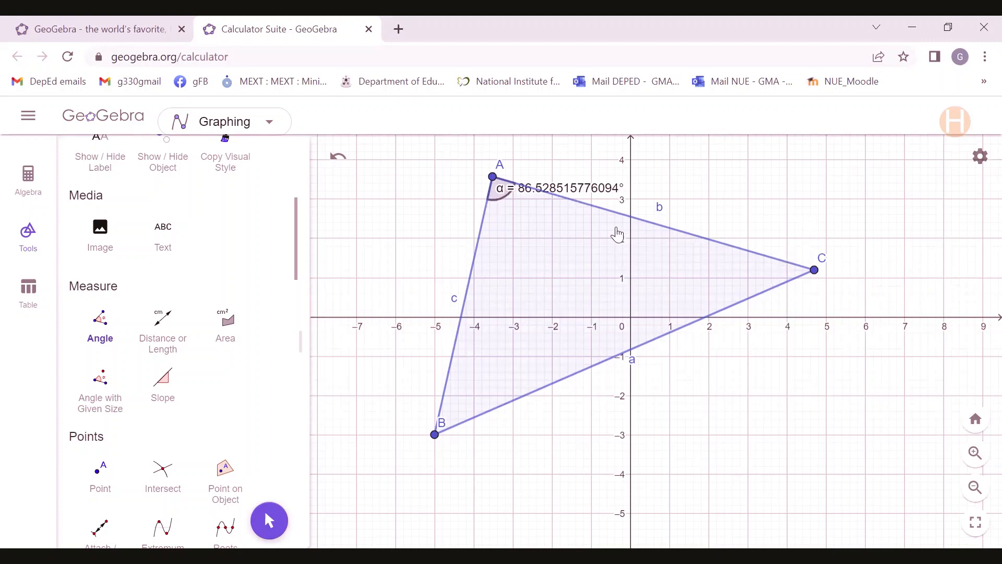
Measure the triangle's interior angles at vertices C and B.
click(492, 178)
click(815, 271)
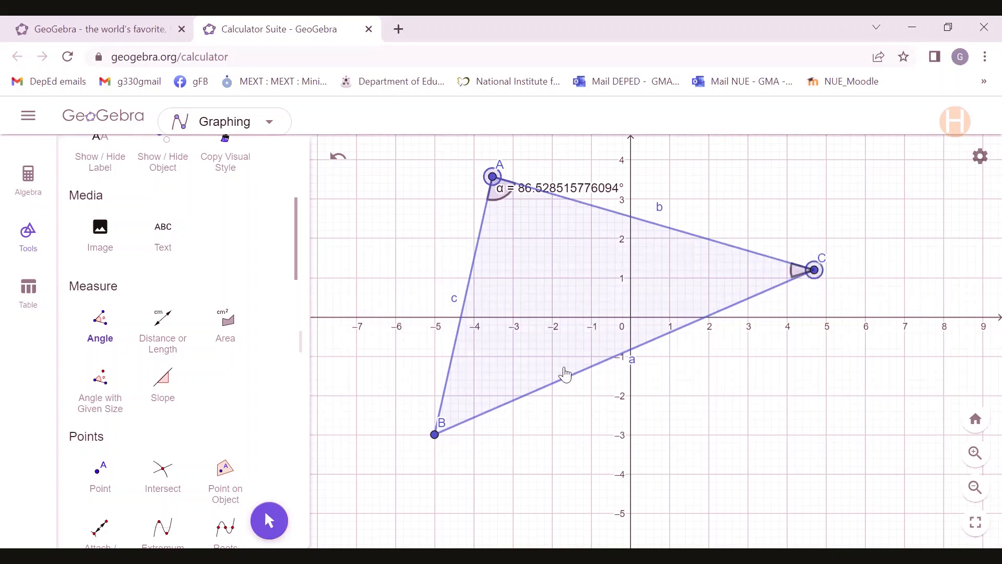
click(436, 436)
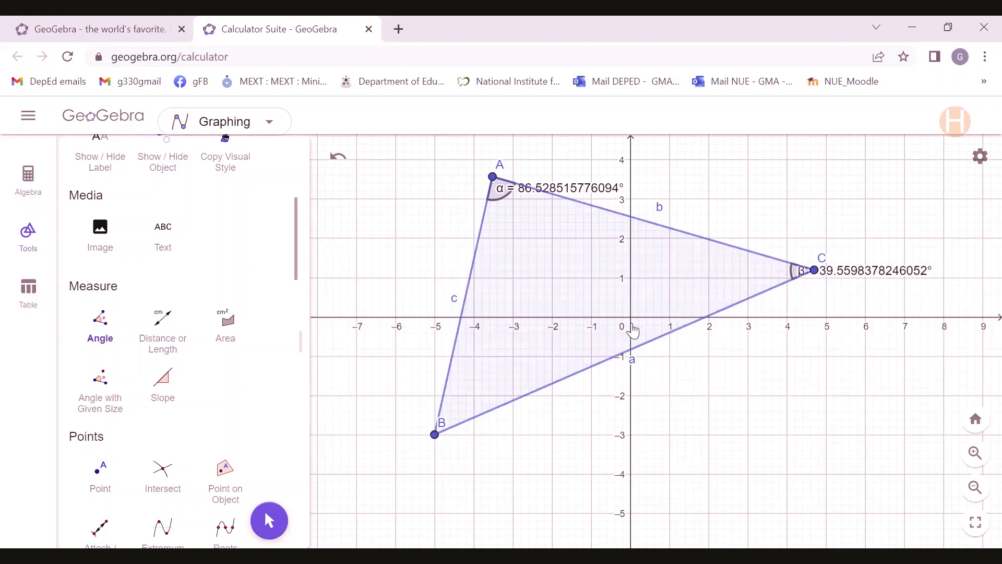
click(815, 272)
click(436, 436)
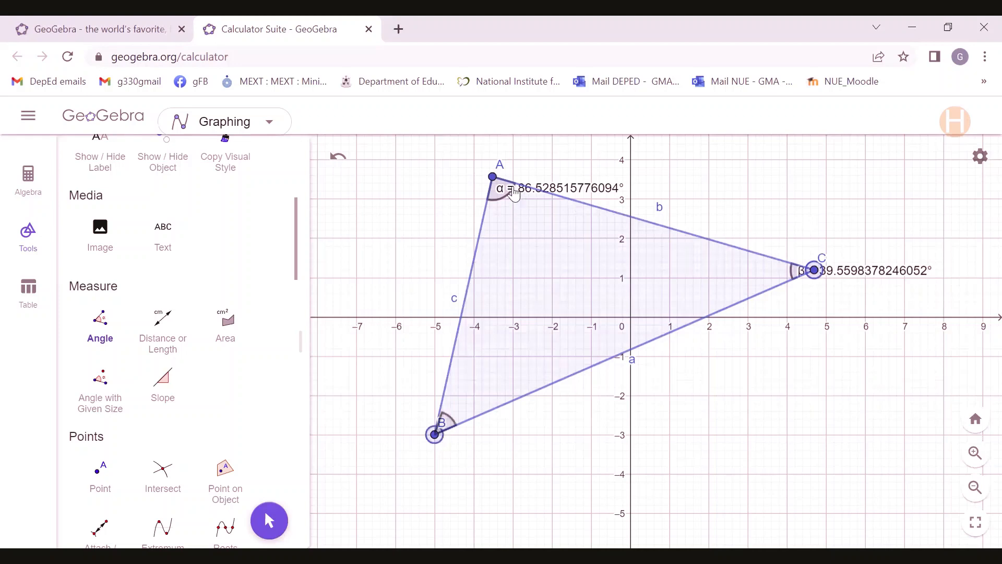
click(494, 178)
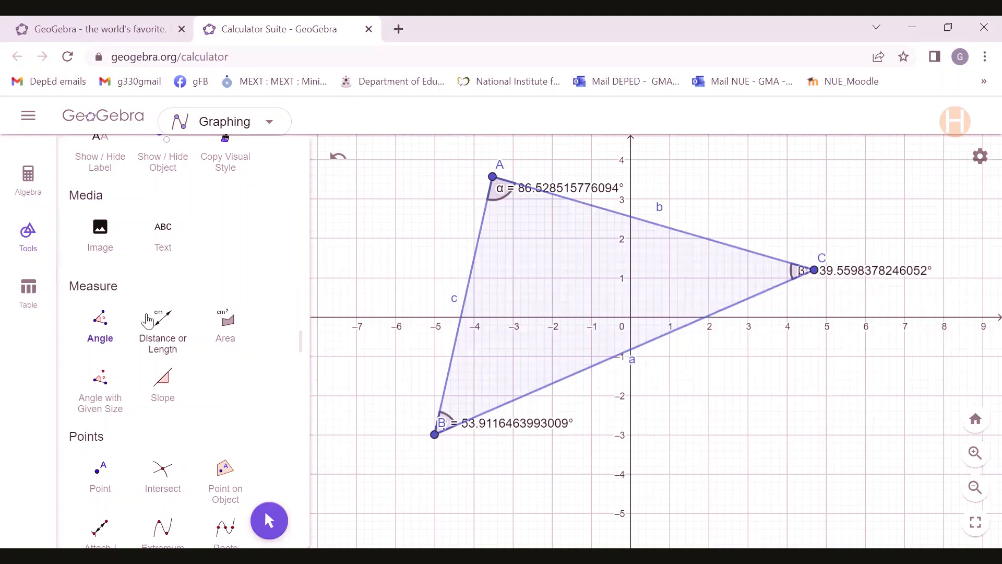
Measure the lengths of sides AB, AC and BC between their endpoints with the Distance or Length tool.
click(162, 345)
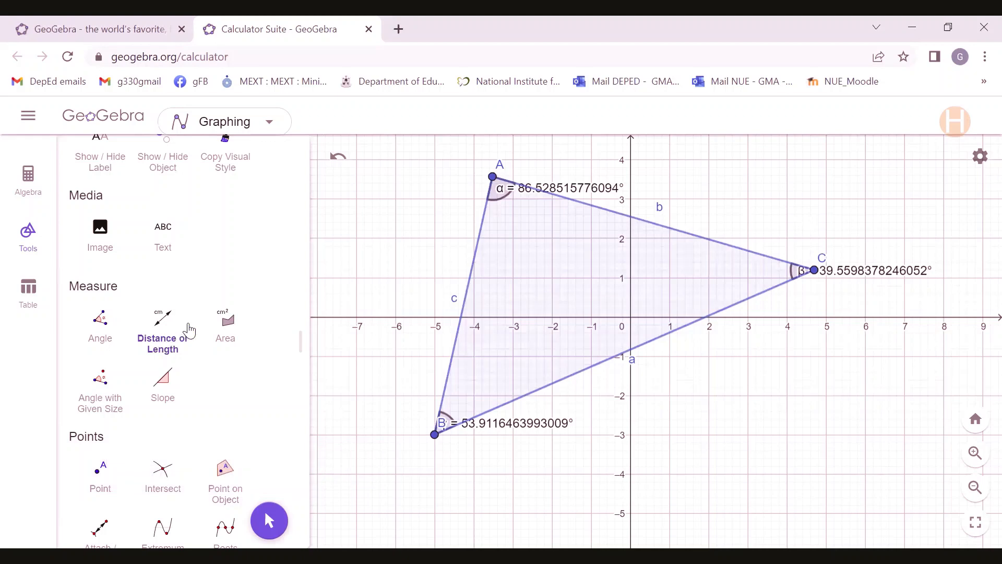
click(493, 179)
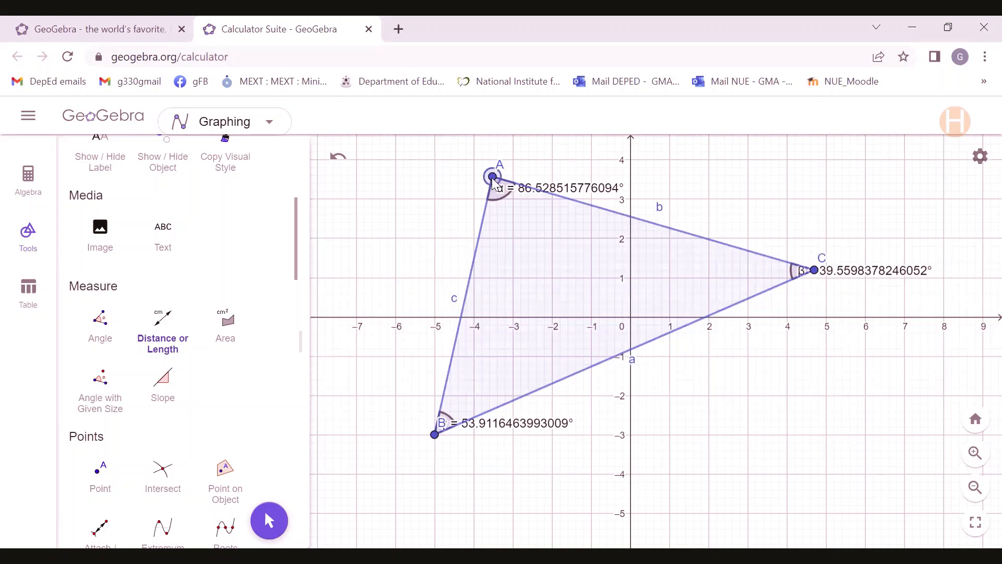
click(435, 435)
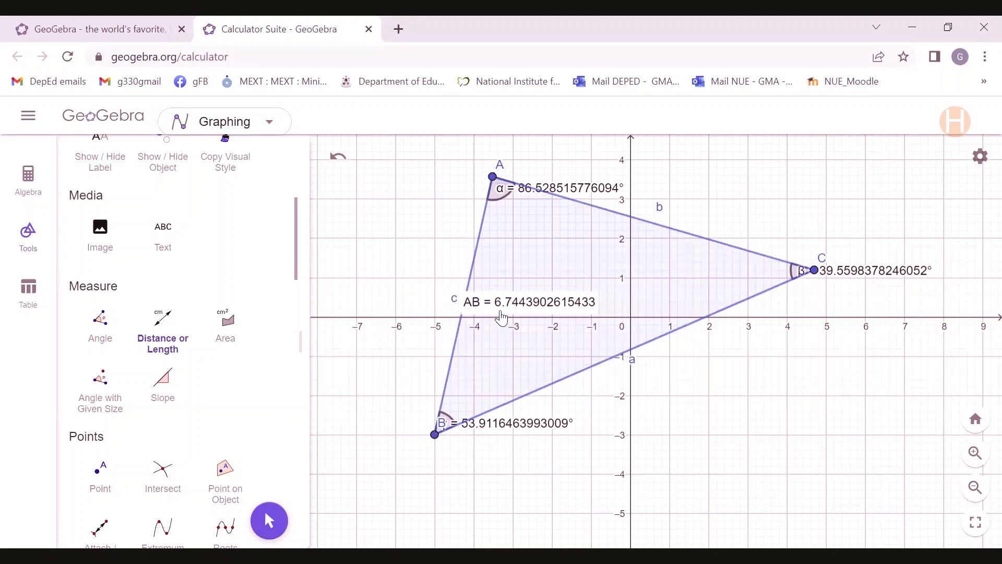
click(493, 178)
click(814, 272)
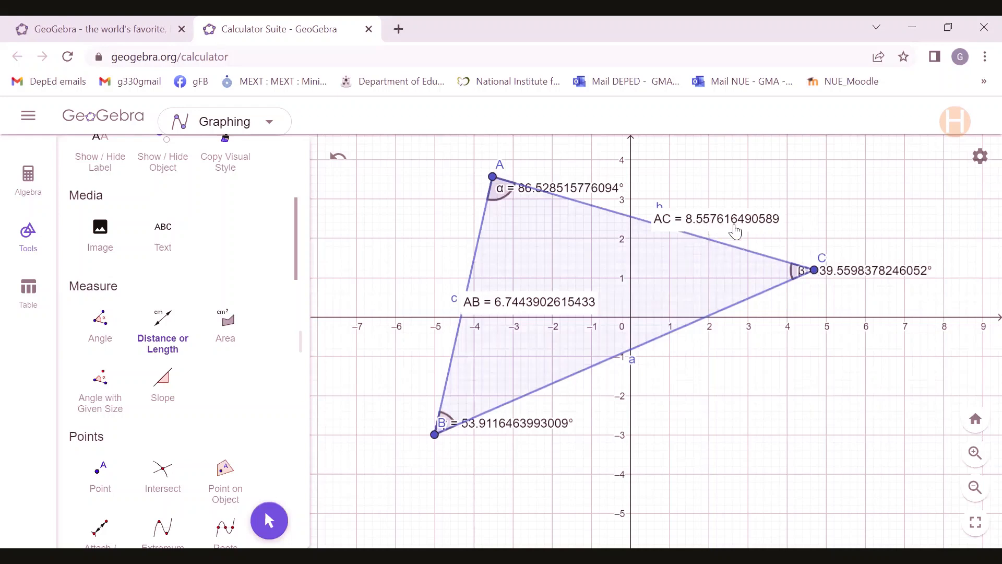
click(436, 438)
click(815, 271)
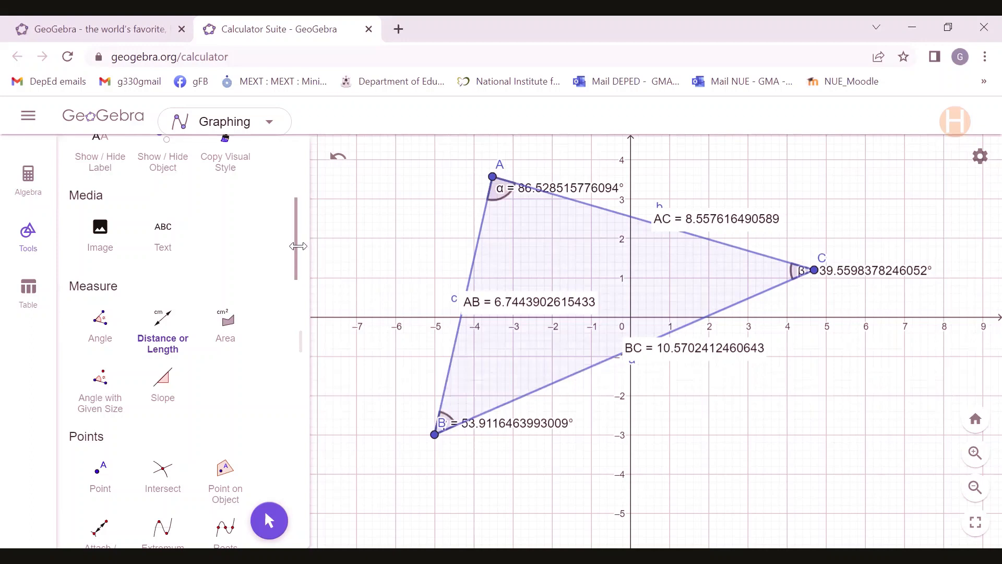
Move the α label below its angle mark, AB across side c, γ above its angle mark, and B outside the triangle.
drag(298, 254, 298, 157)
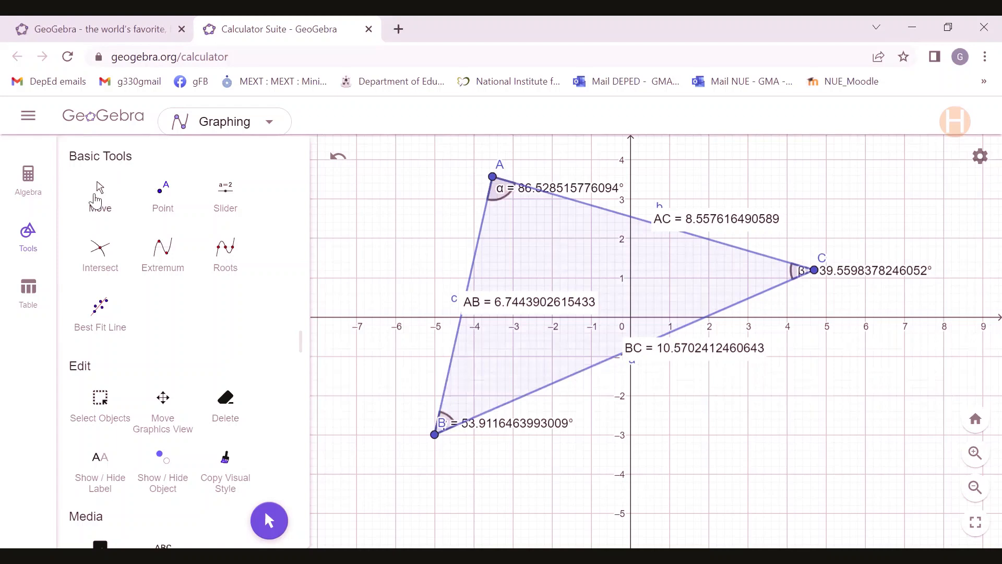
click(95, 201)
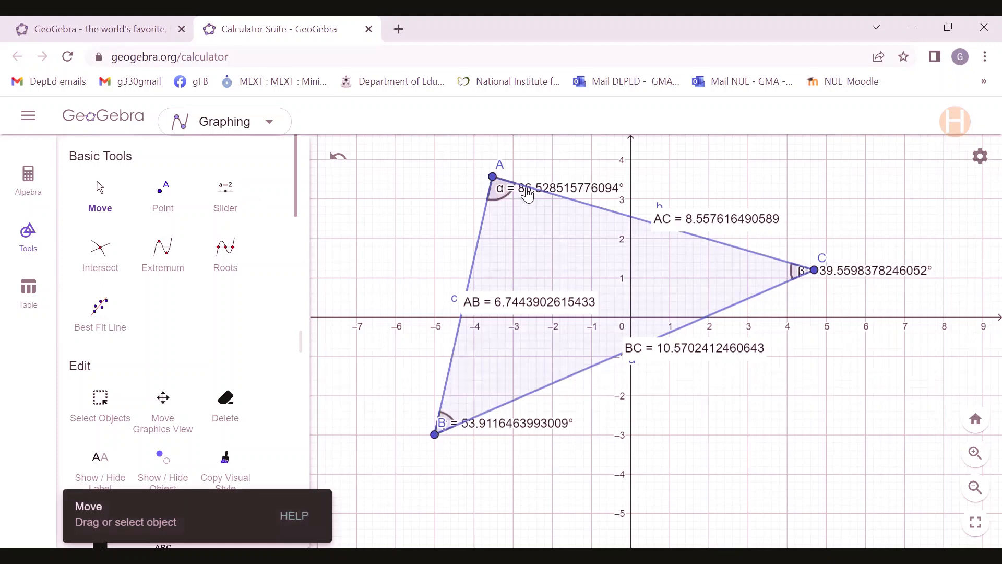
drag(529, 196, 522, 216)
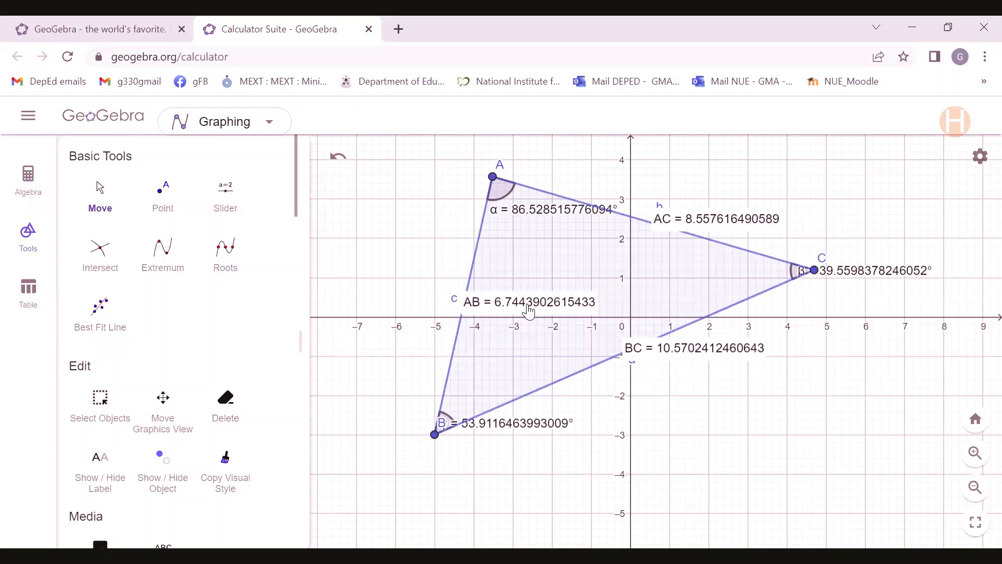
drag(525, 305, 406, 269)
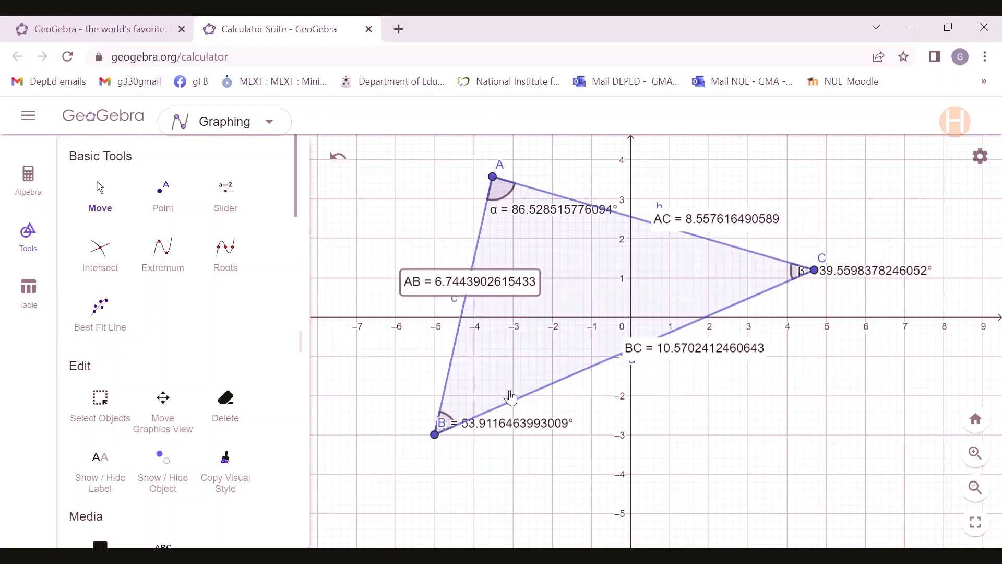
drag(508, 431, 529, 405)
drag(441, 426, 424, 446)
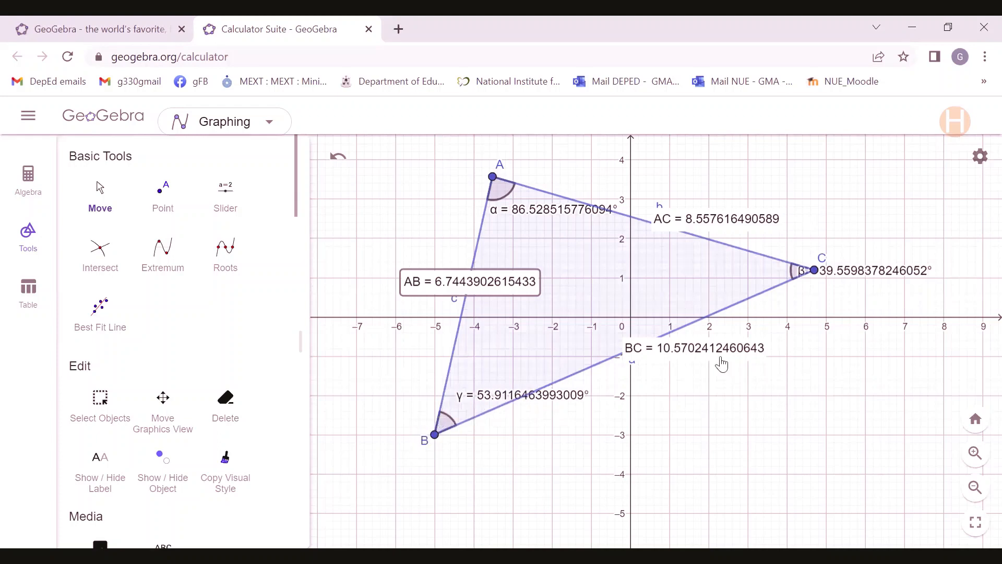
Move the BC length label below side a, the β label toward the triangle's inside, and the AC length label beyond side b.
drag(717, 356, 713, 386)
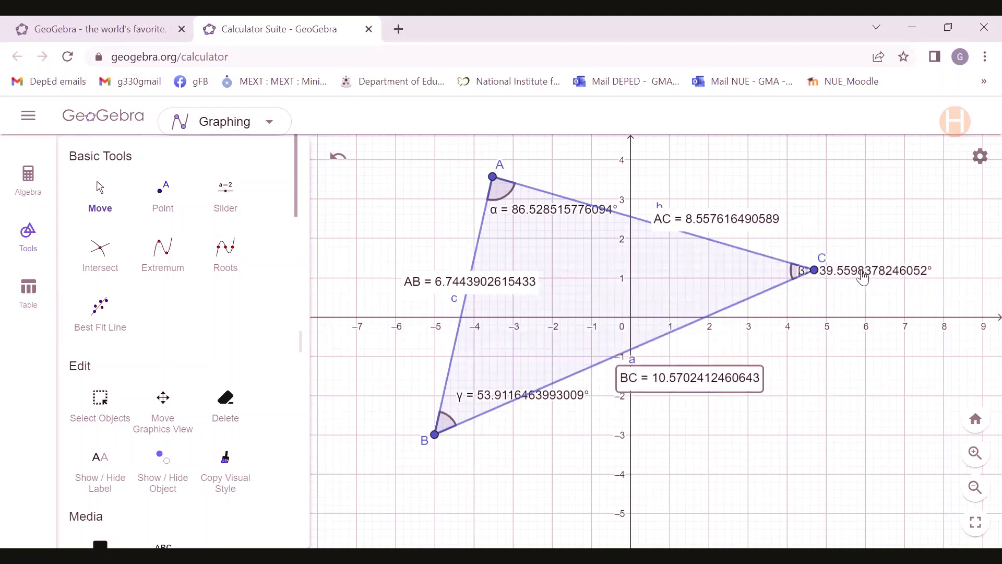
drag(861, 275, 836, 279)
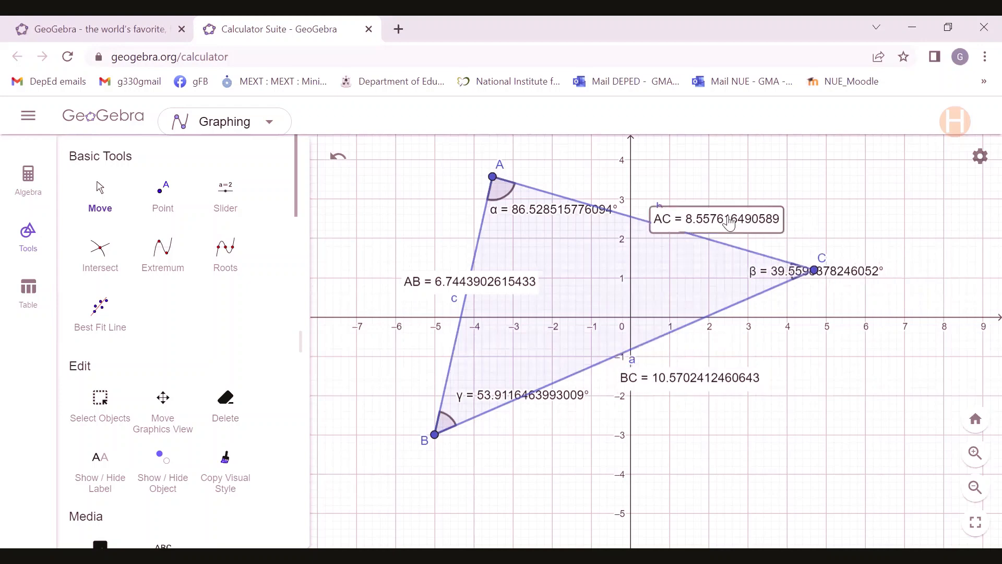
drag(726, 218, 755, 217)
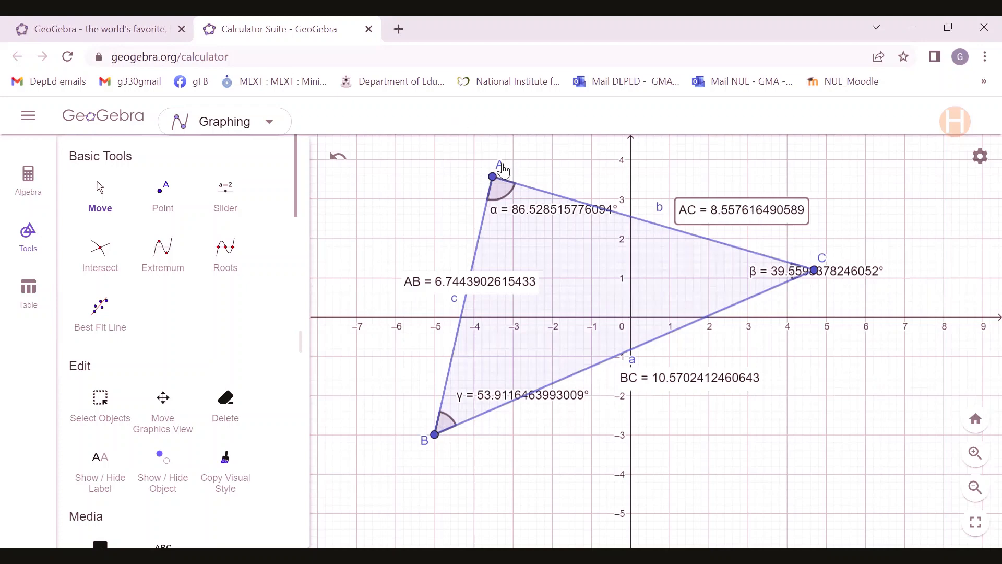
Reposition the A label above its vertex and move vertex A to about (-5.92, 3.6).
drag(503, 170, 490, 165)
drag(496, 182, 399, 181)
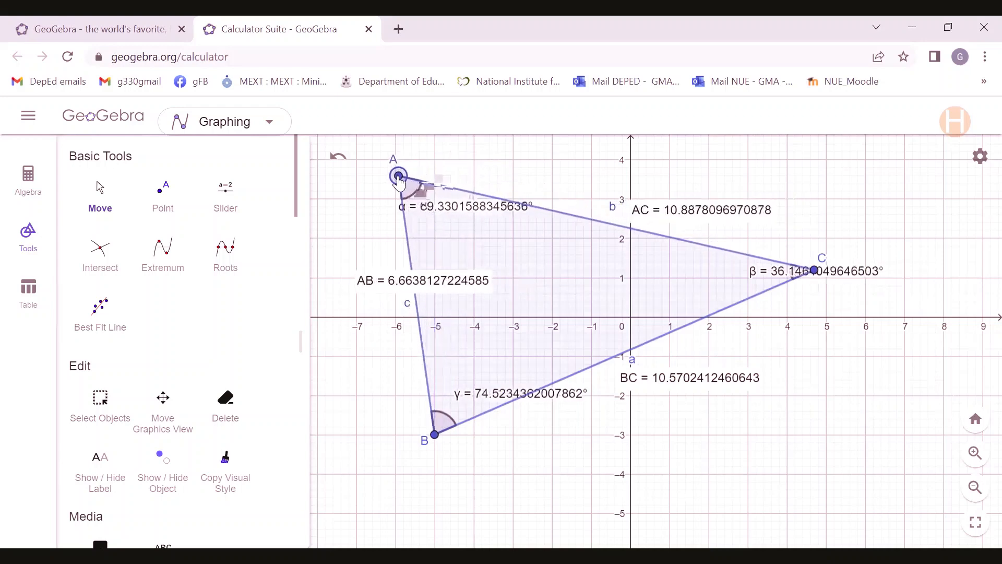
double_click(399, 180)
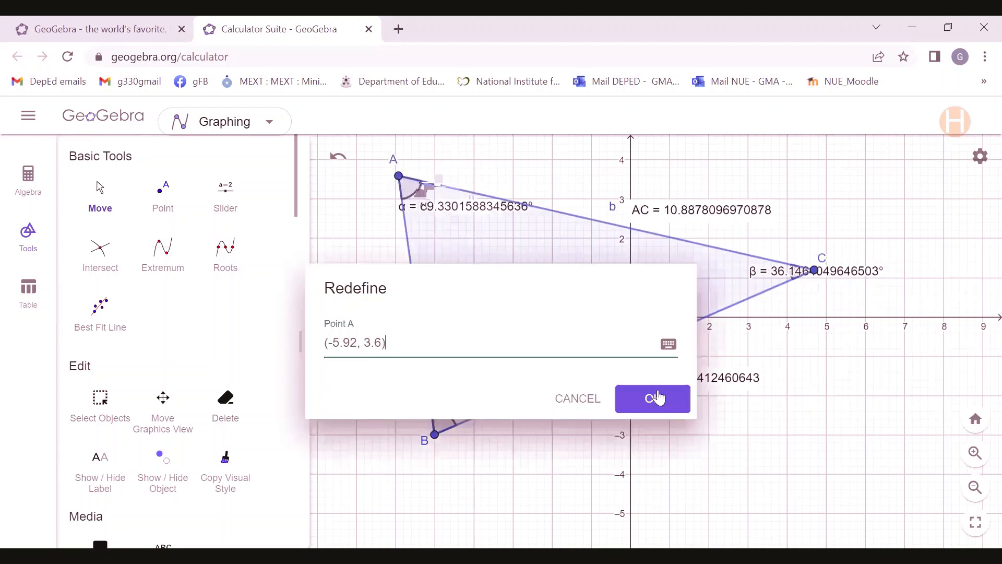
click(586, 404)
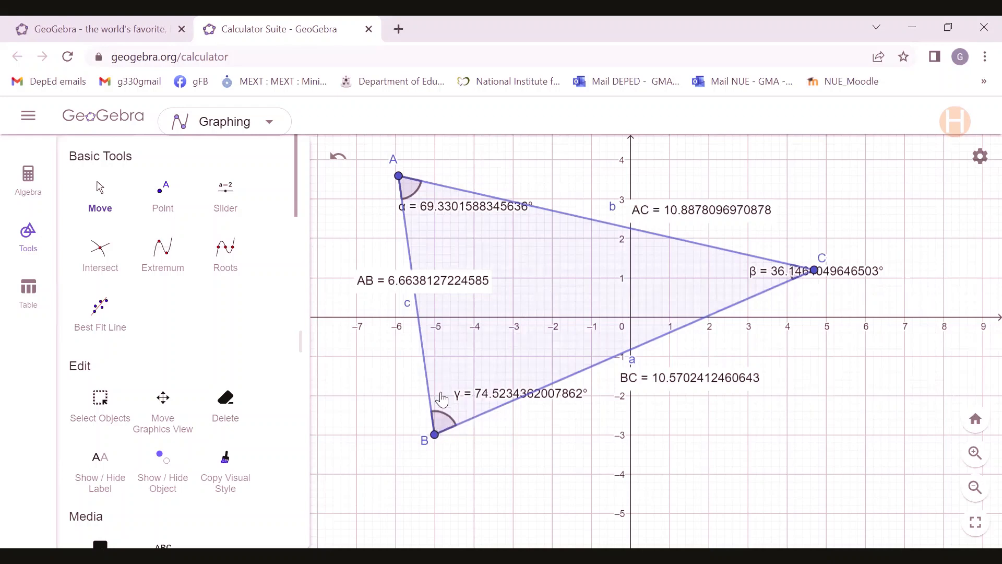
Reshape the triangle by moving vertex B to about (-3, 0) and vertex C to about (4, 3).
drag(434, 436, 516, 317)
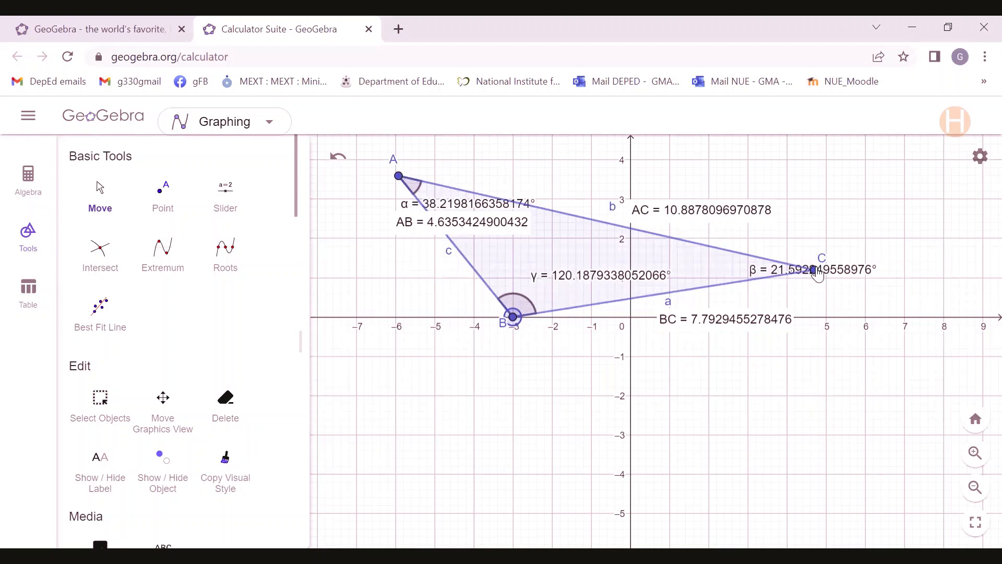
drag(807, 271, 806, 405)
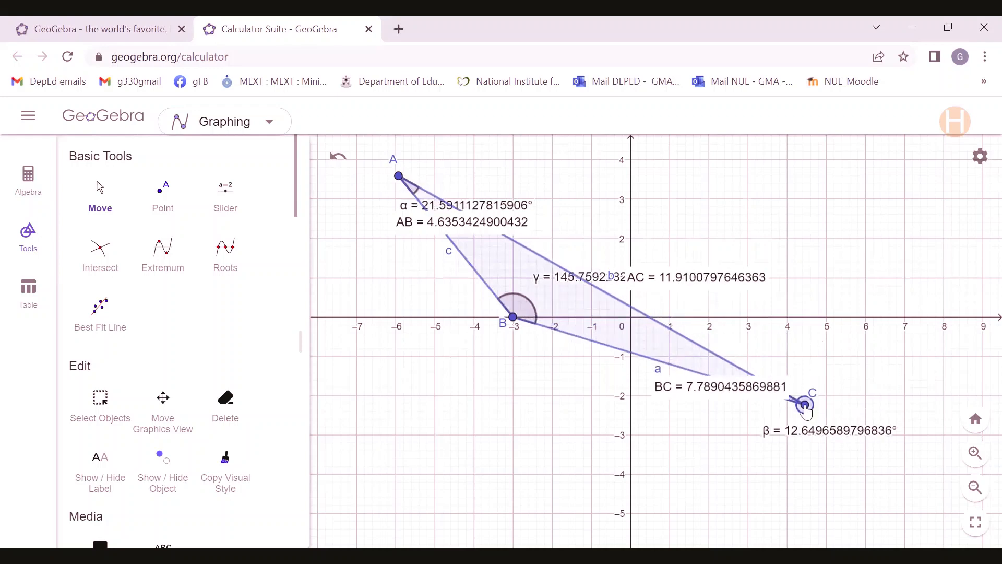
drag(806, 405, 790, 205)
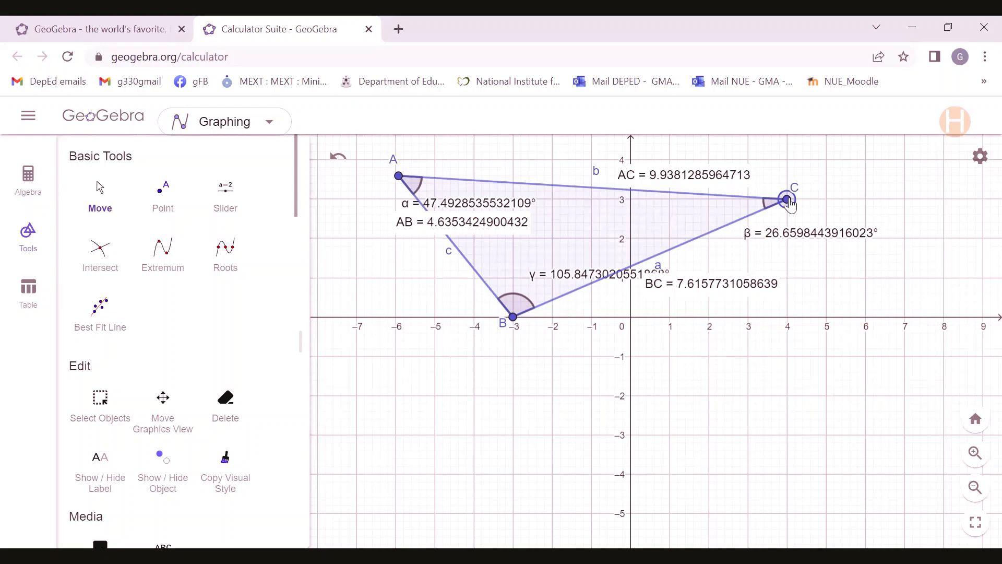
Change the color of side b to red (#FF0000) in its object settings.
click(590, 192)
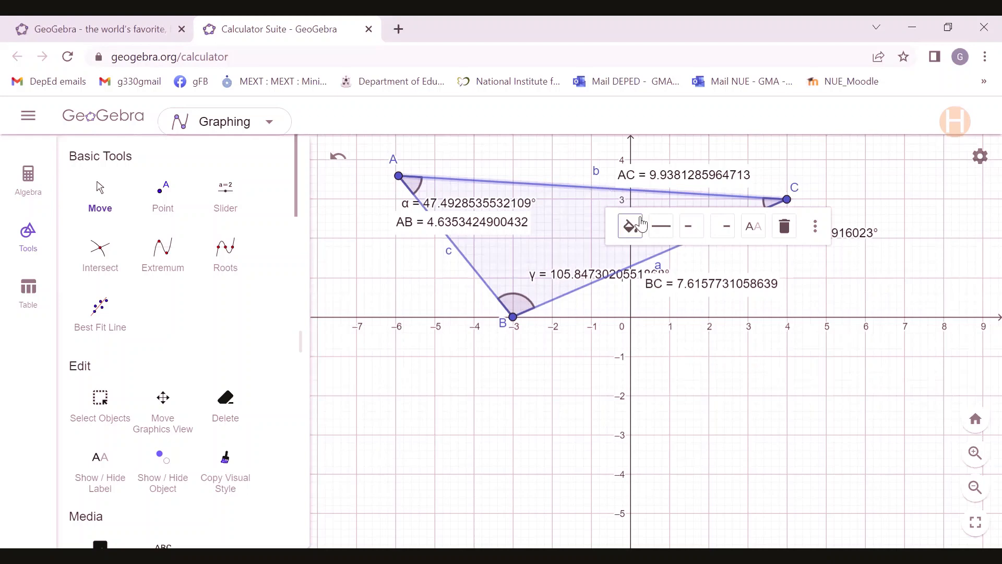
click(816, 229)
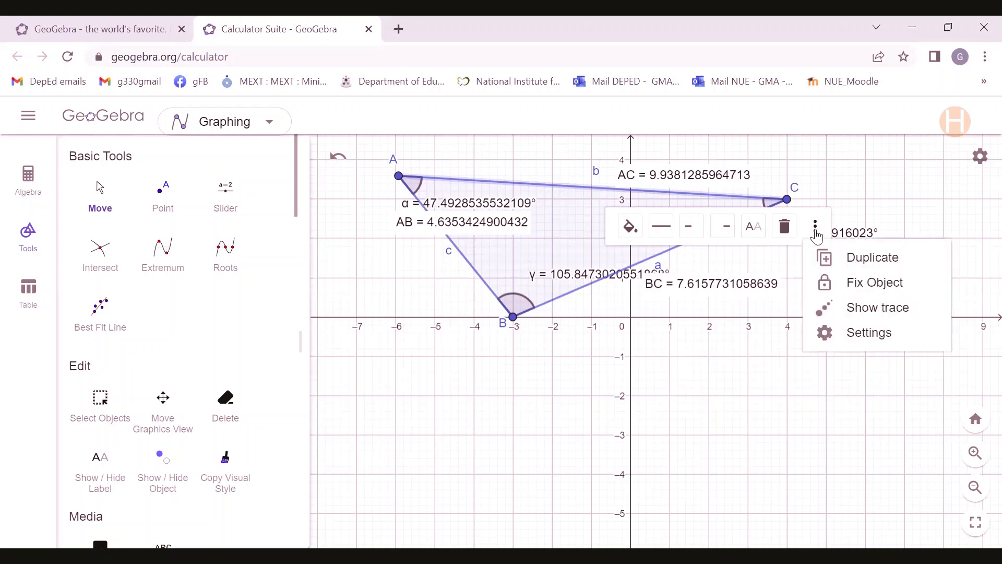
click(845, 336)
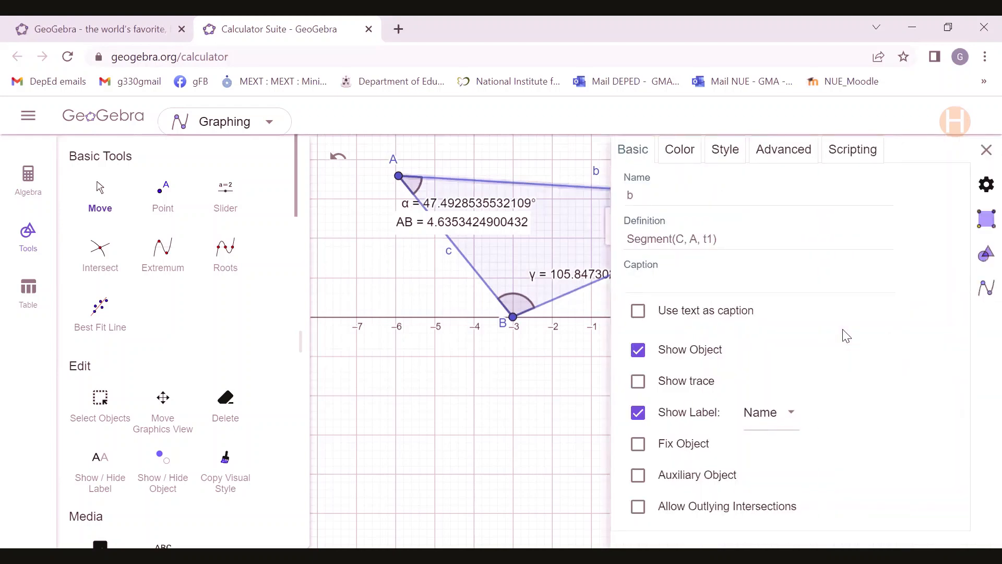
click(687, 160)
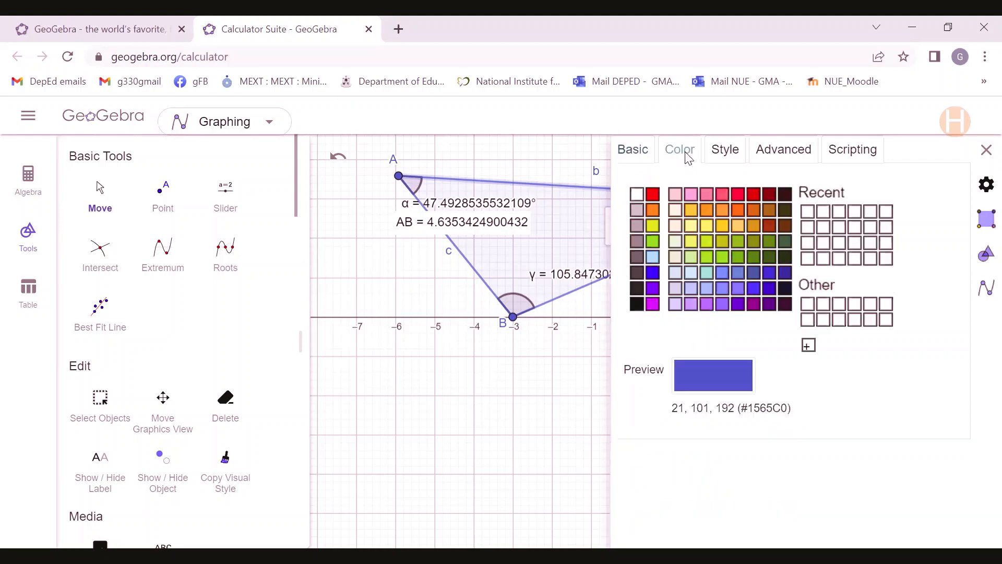
click(654, 194)
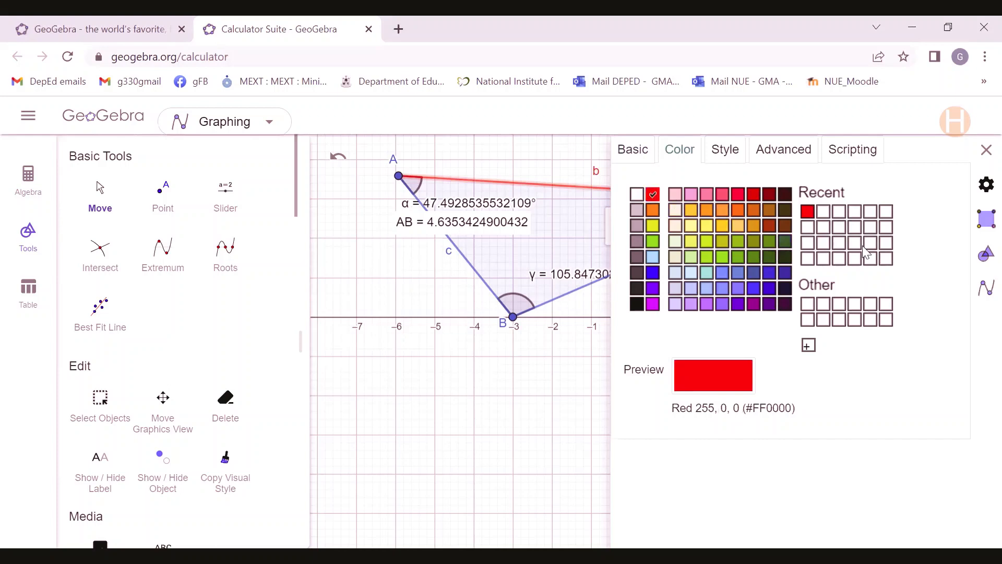
click(986, 150)
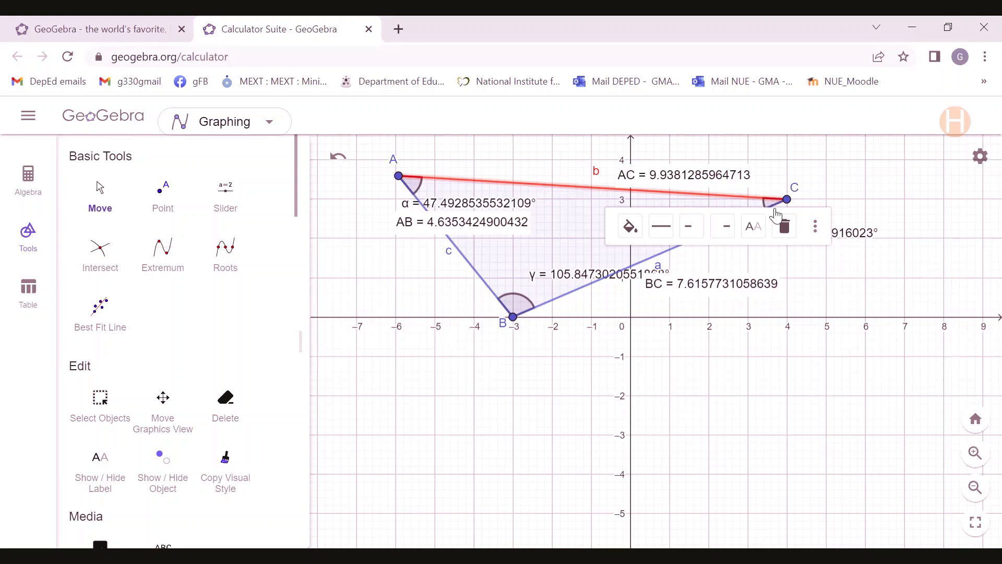
Hide the coordinate axes and set the graphics view's grid to No Grid.
click(982, 163)
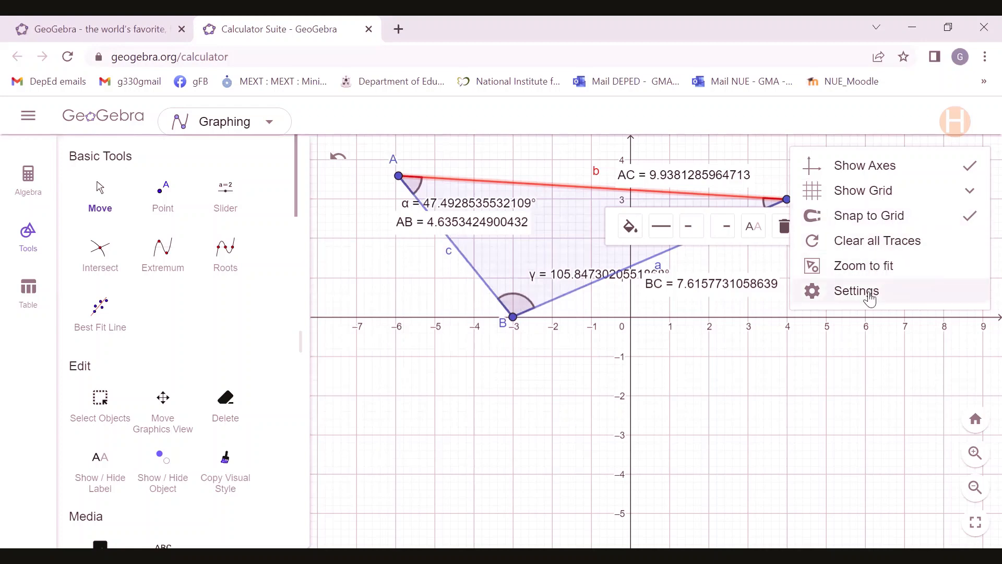
click(973, 176)
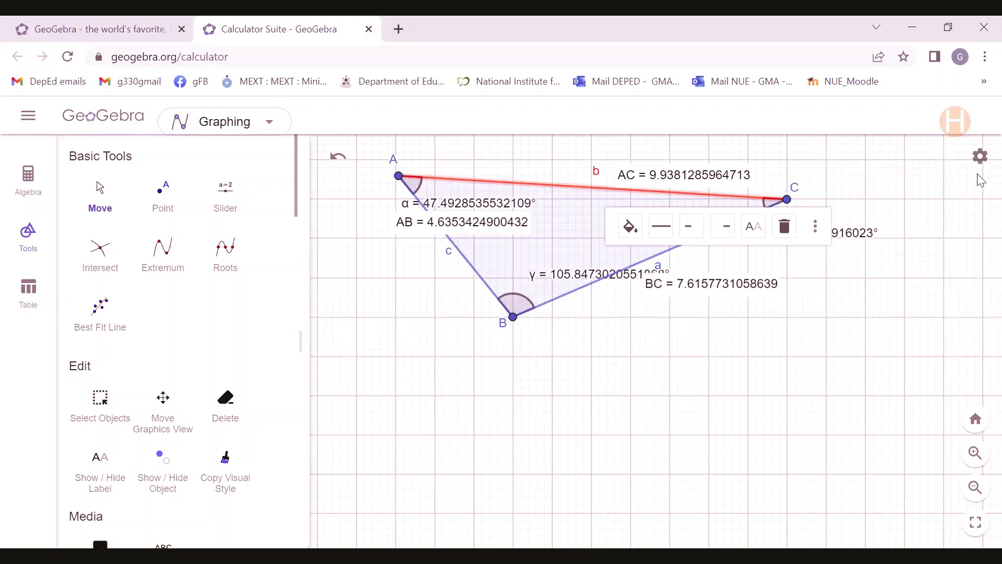
click(981, 159)
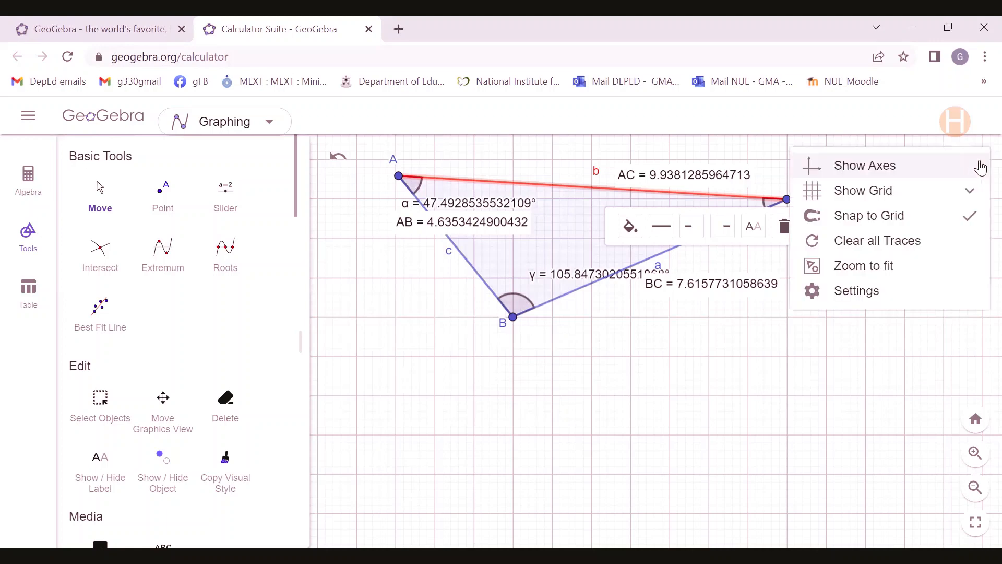
click(970, 193)
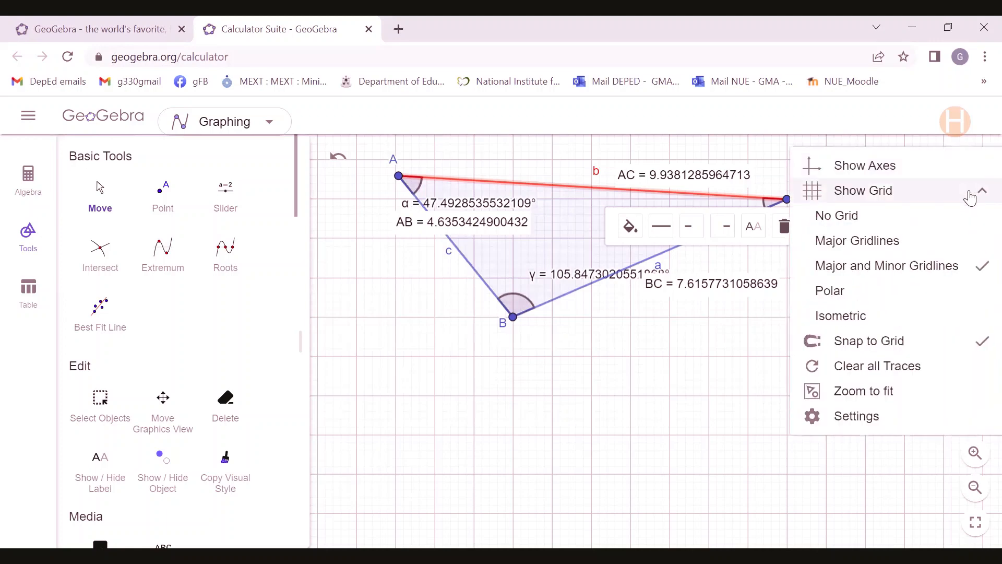
click(846, 216)
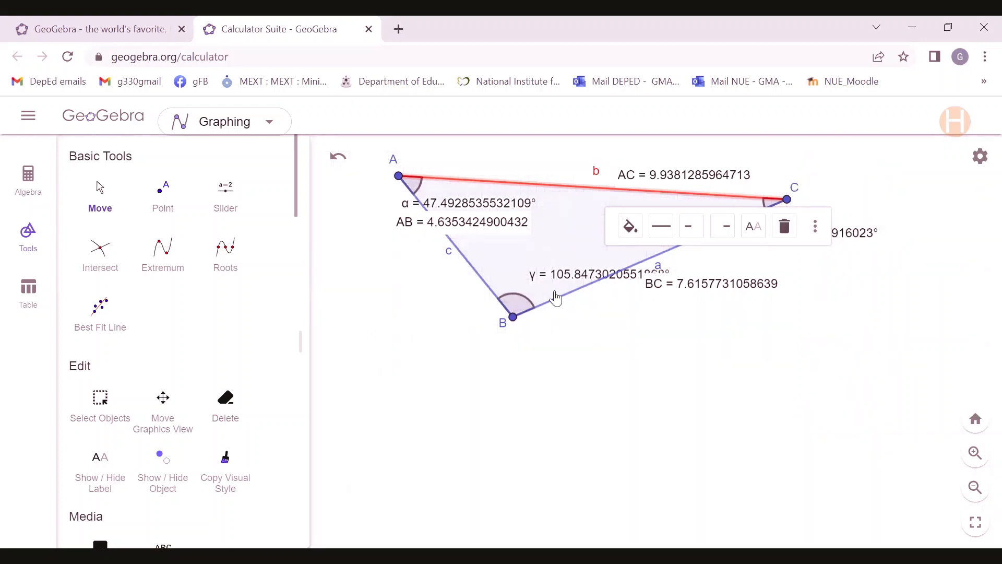
Move vertex B to about (-4.5, -2.4) and vertex C to about (5.9, -0.1).
drag(512, 326, 455, 413)
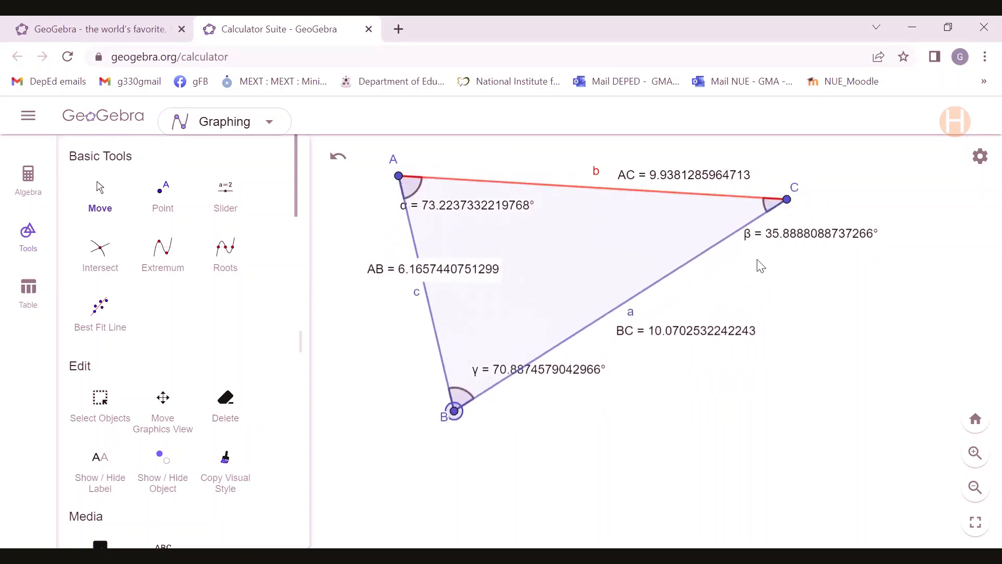
drag(789, 207, 863, 331)
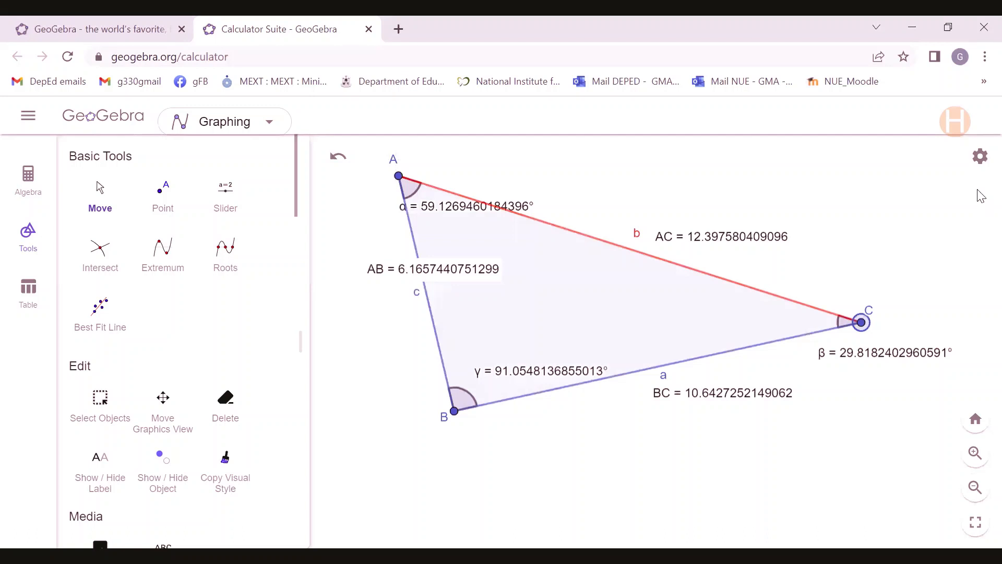
Show the coordinate axes and set the graphics view's grid to Major Gridlines.
click(980, 158)
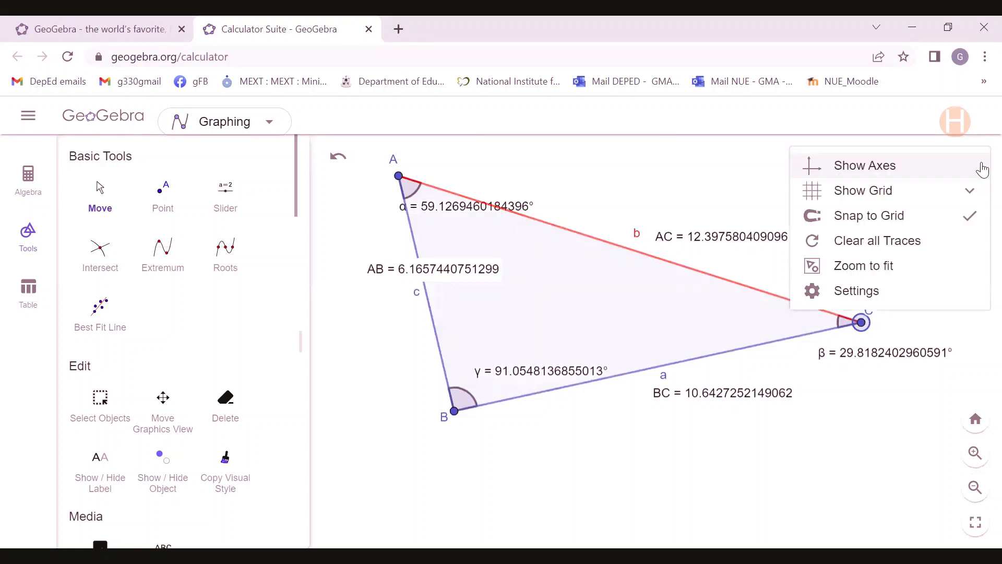
click(904, 167)
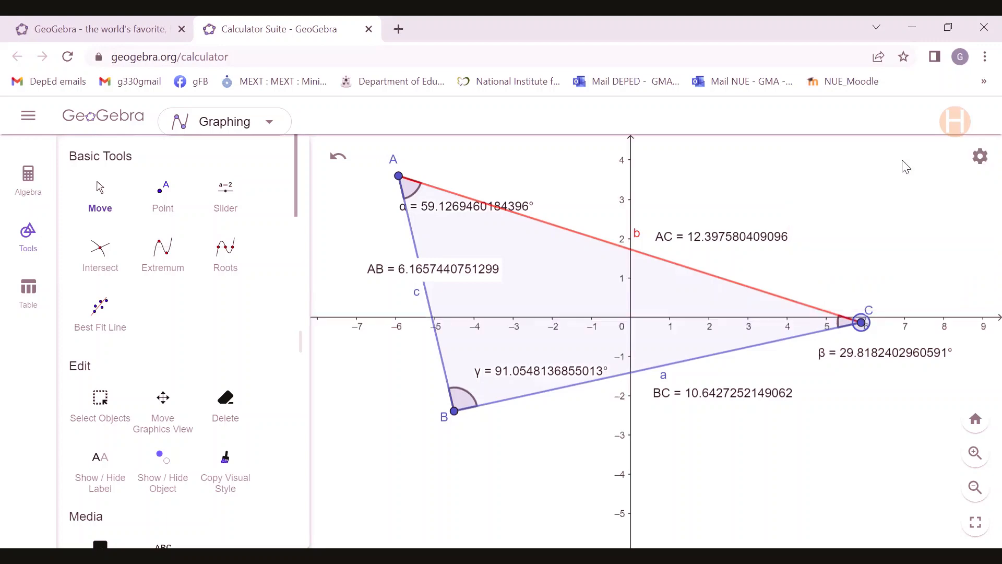
click(979, 156)
click(971, 191)
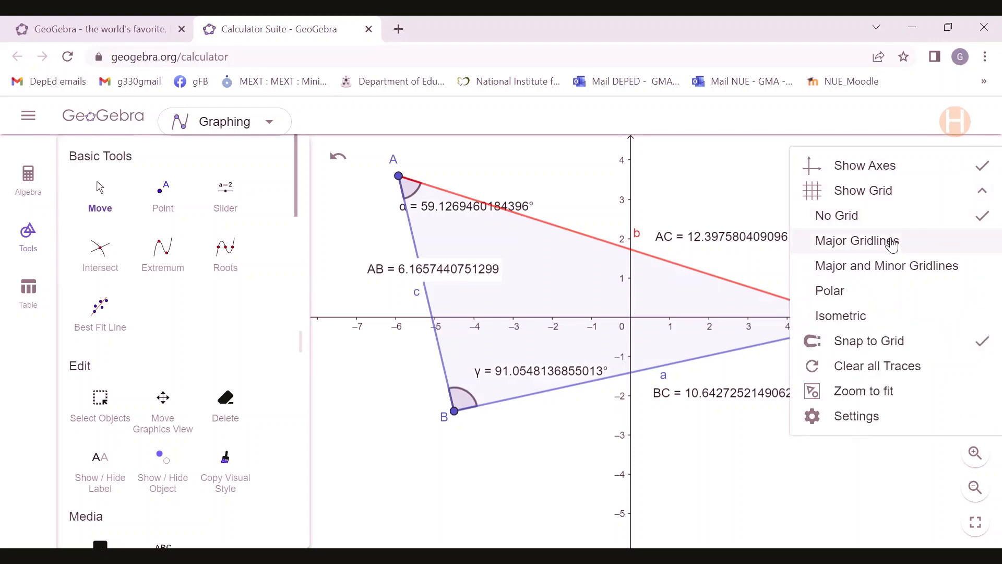
click(893, 243)
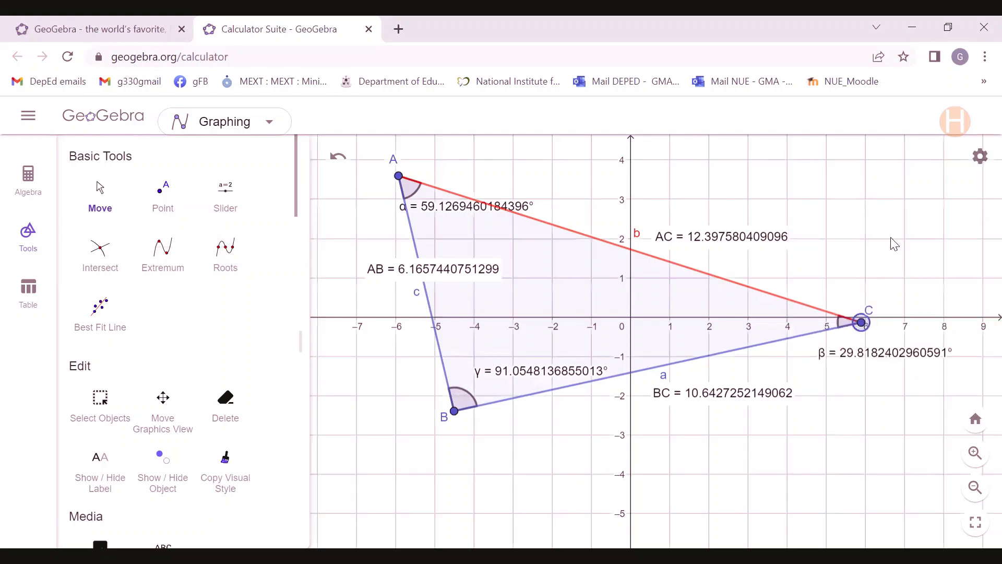